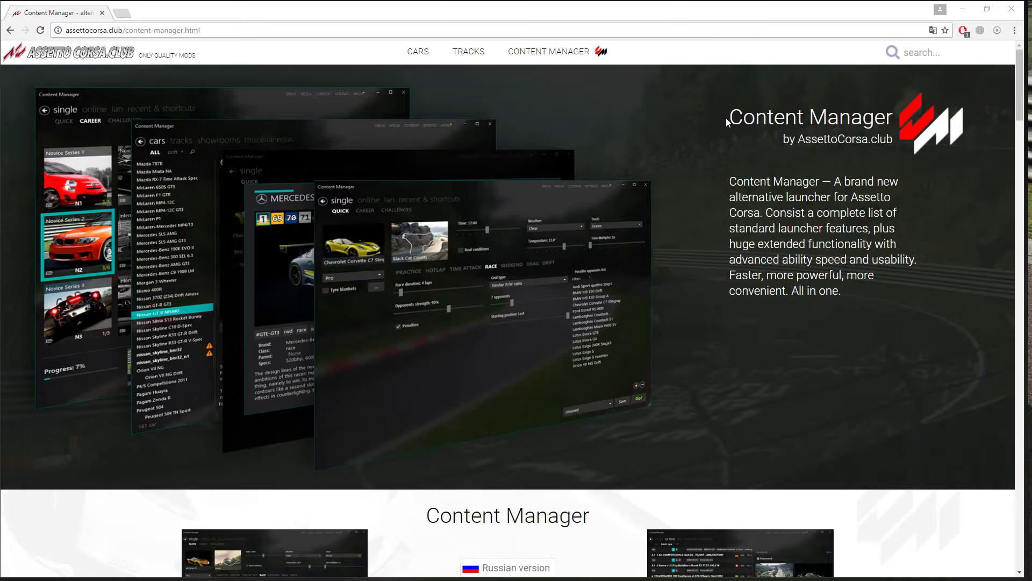
Highlight the Content Manager heading and scroll down to the intro video and Download Content Manager section
drag(726, 118, 893, 128)
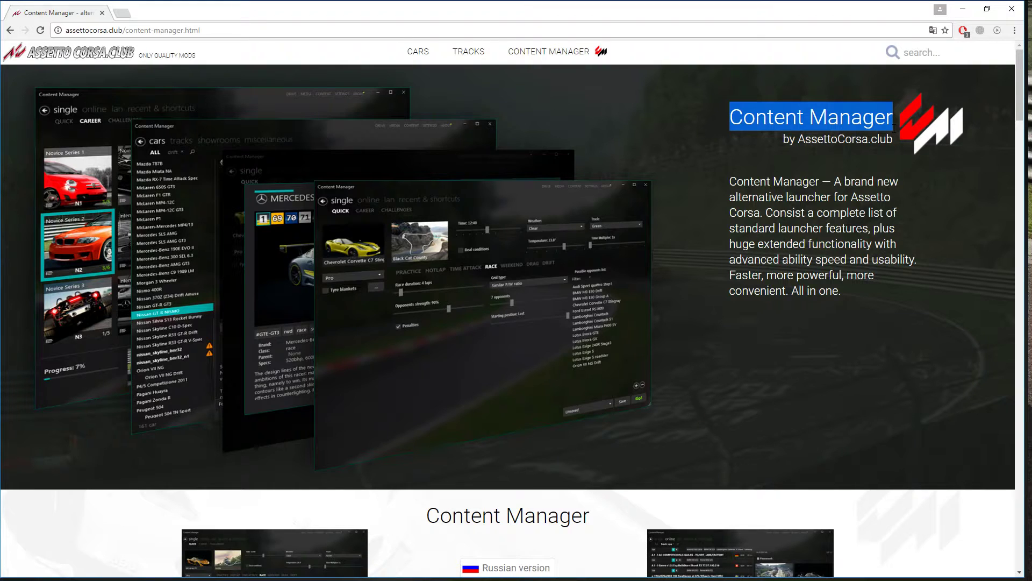
drag(893, 127, 721, 119)
scroll(641, 117, down, 1)
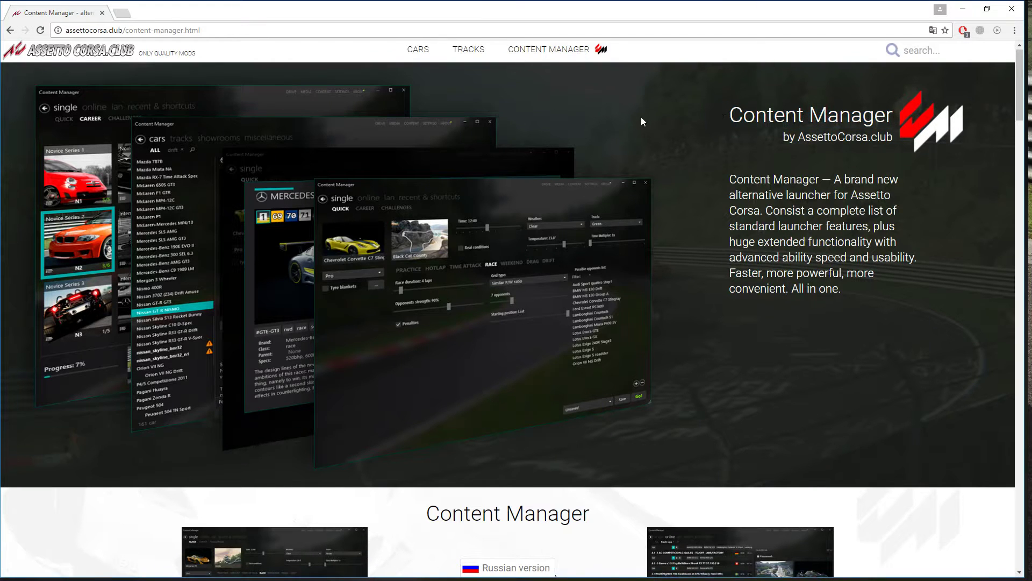
scroll(641, 117, down, 9)
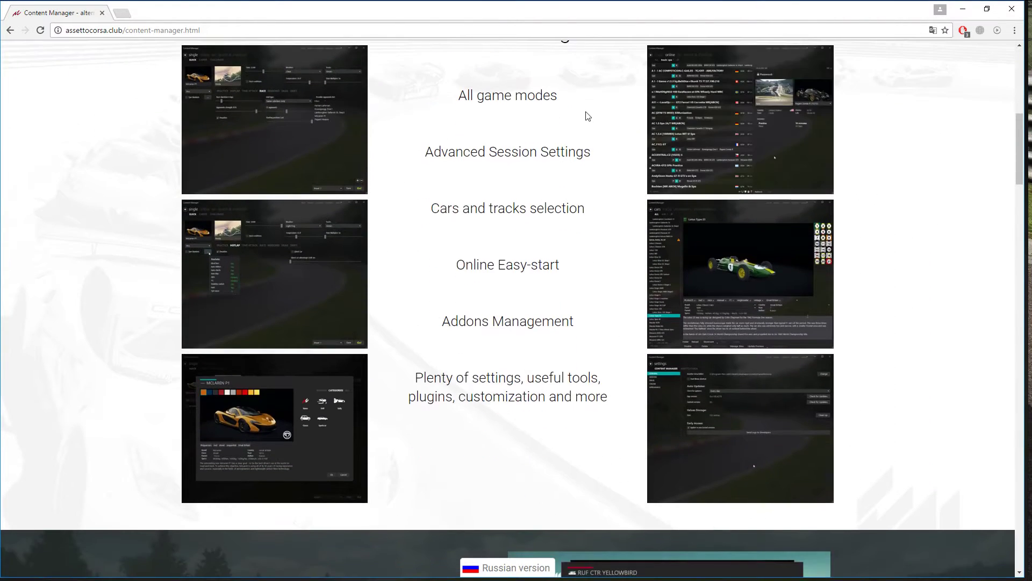
scroll(587, 116, down, 1)
scroll(588, 116, down, 3)
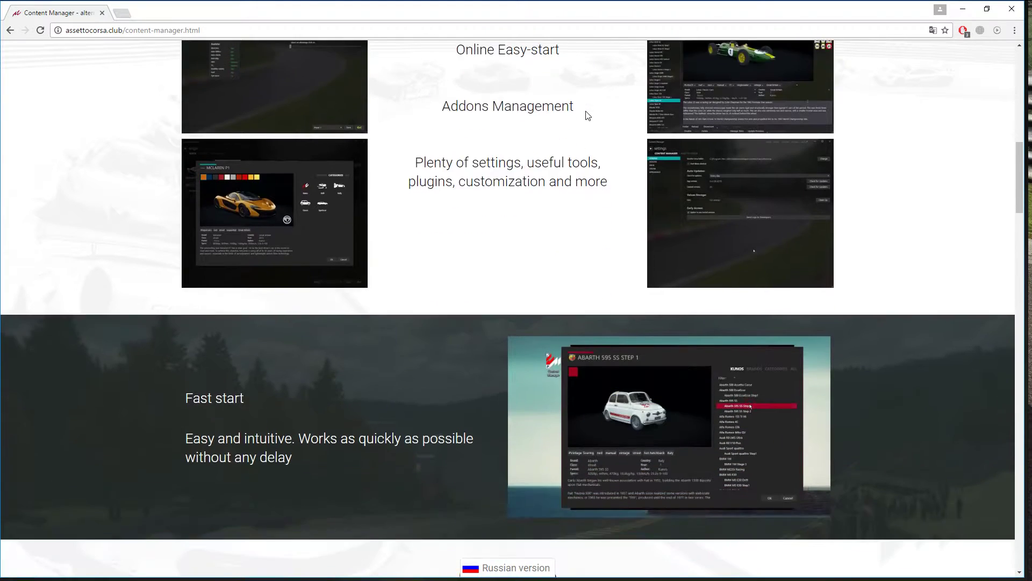
scroll(587, 116, down, 9)
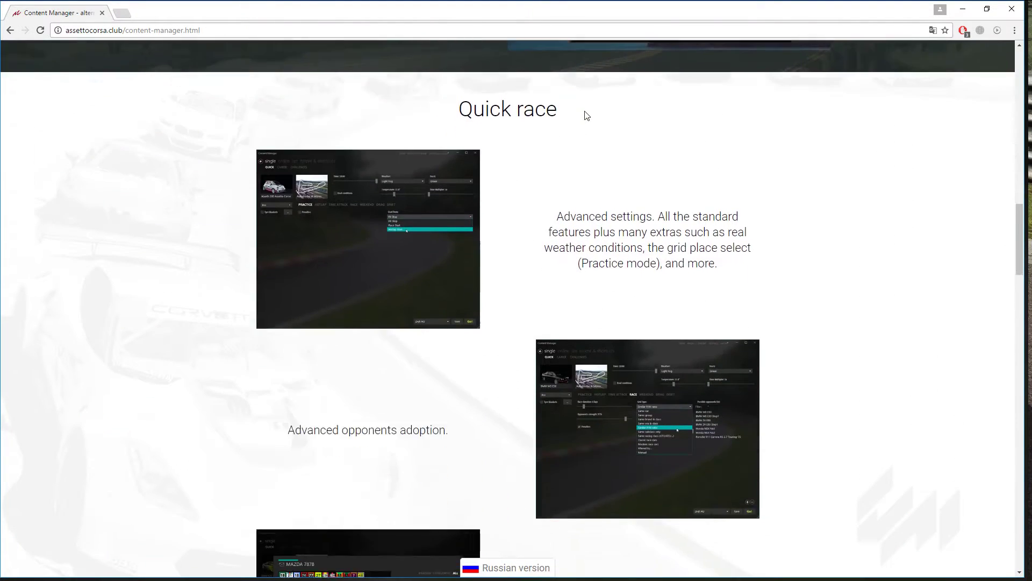
scroll(587, 115, down, 14)
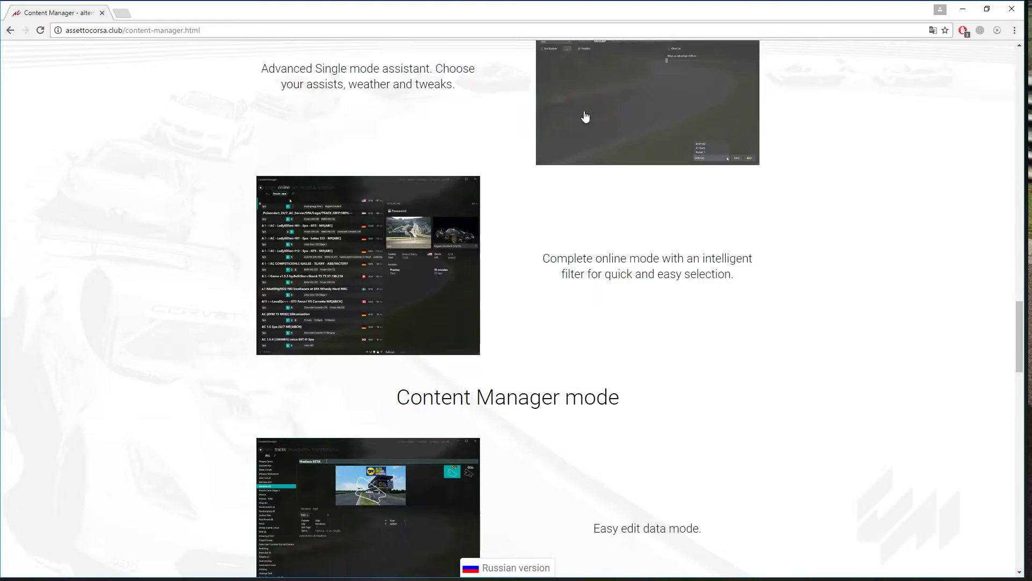
scroll(585, 117, down, 4)
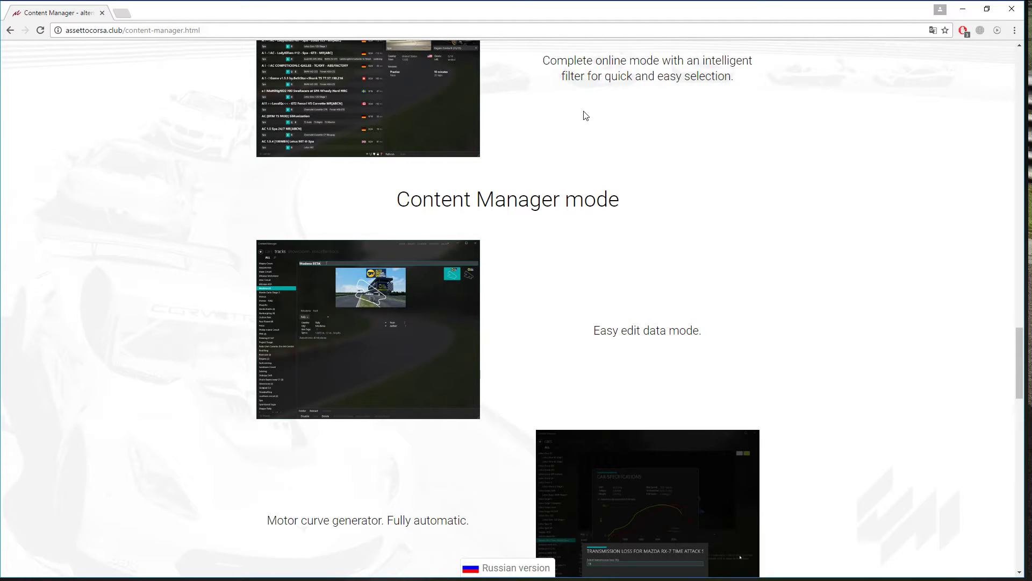
scroll(585, 116, down, 18)
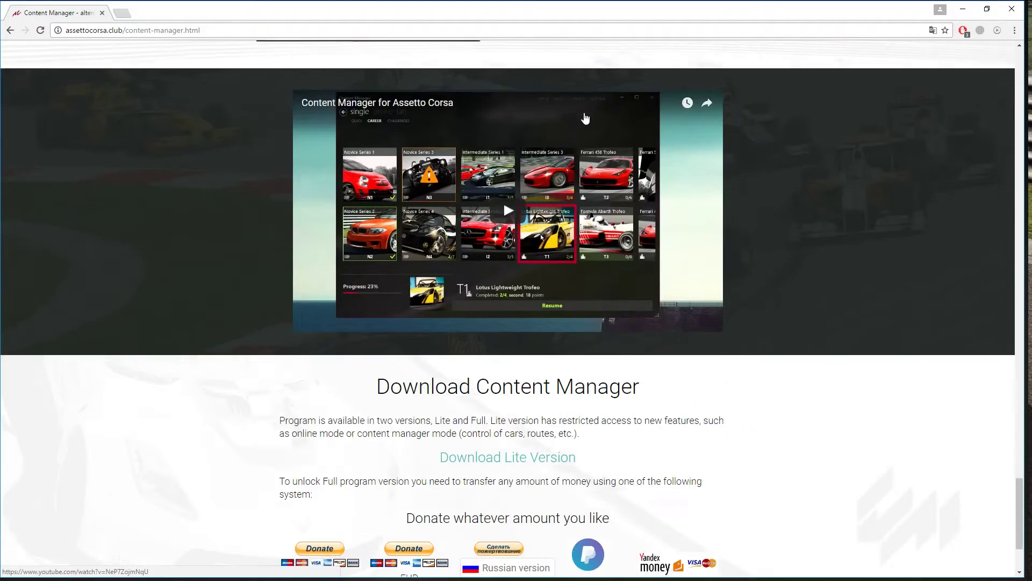
Look over the Lite and Full download and donate options, then scroll back to the hero banner
scroll(585, 116, down, 3)
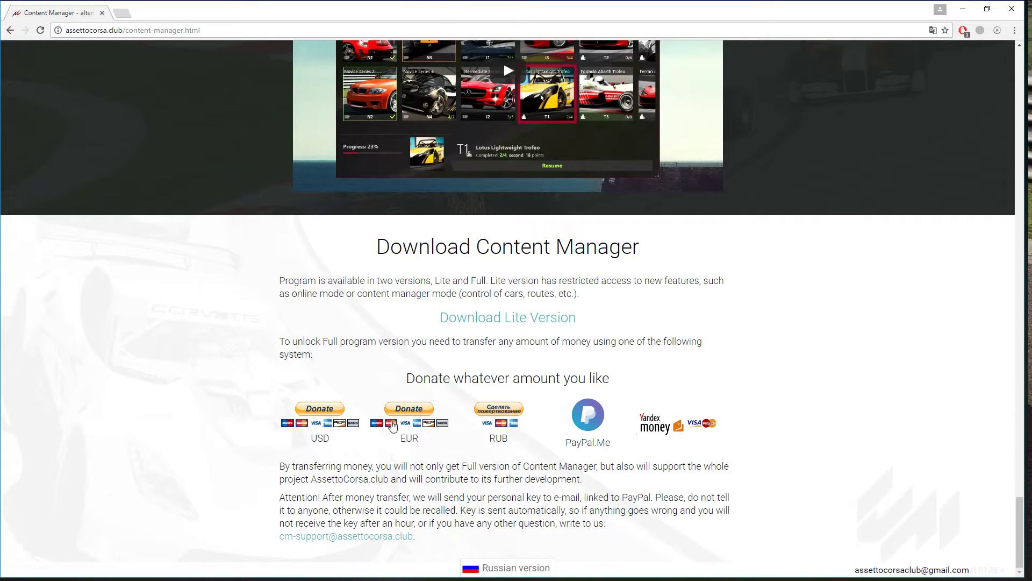
scroll(721, 274, up, 6)
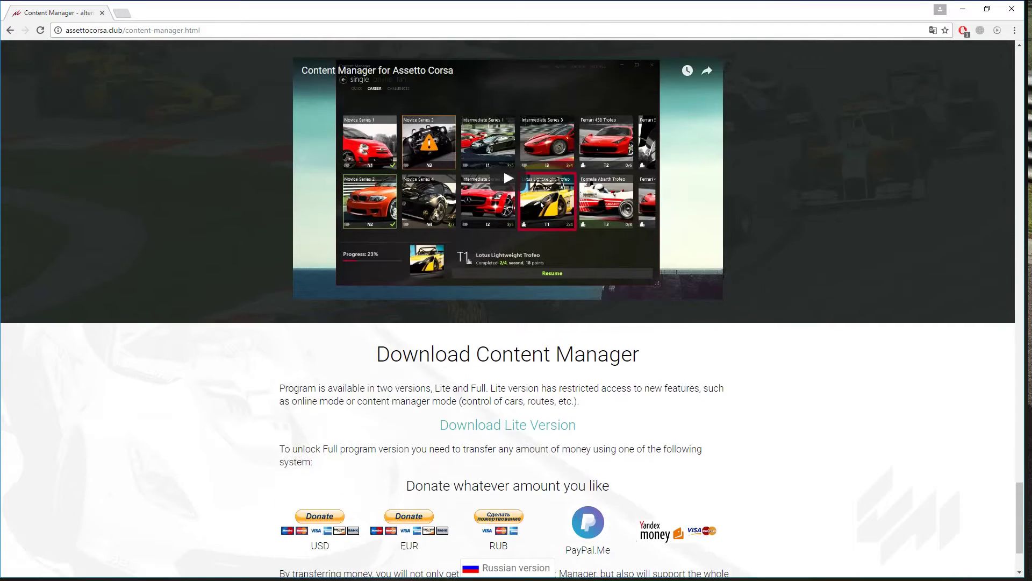
scroll(702, 274, down, 5)
scroll(702, 273, down, 1)
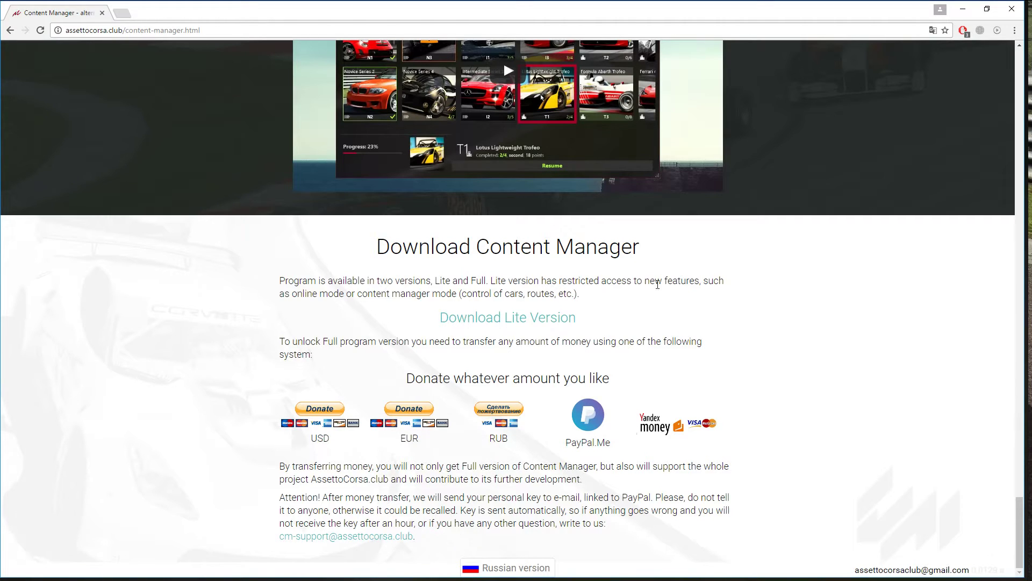
scroll(759, 300, up, 1)
scroll(759, 300, up, 20)
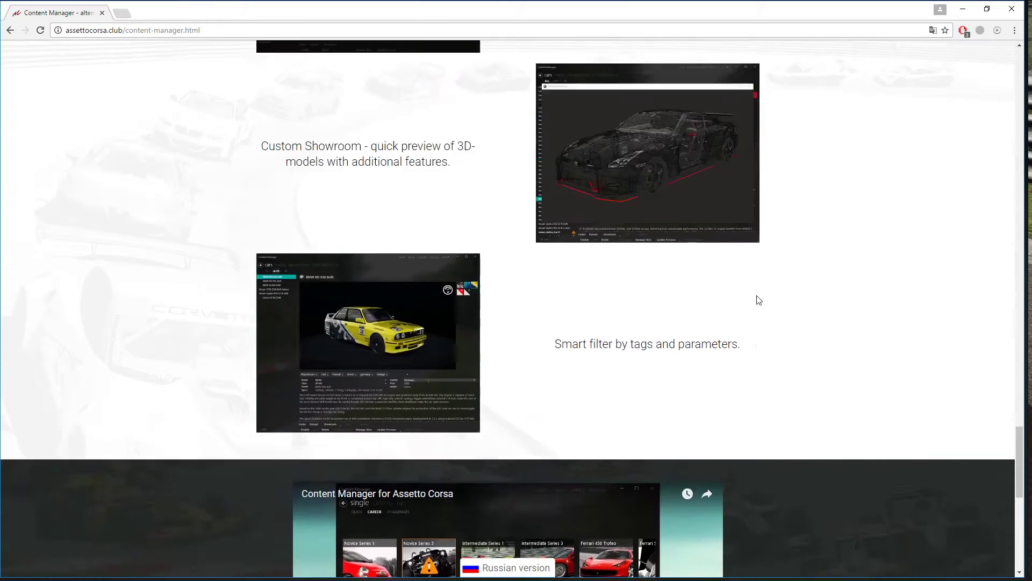
scroll(757, 298, up, 20)
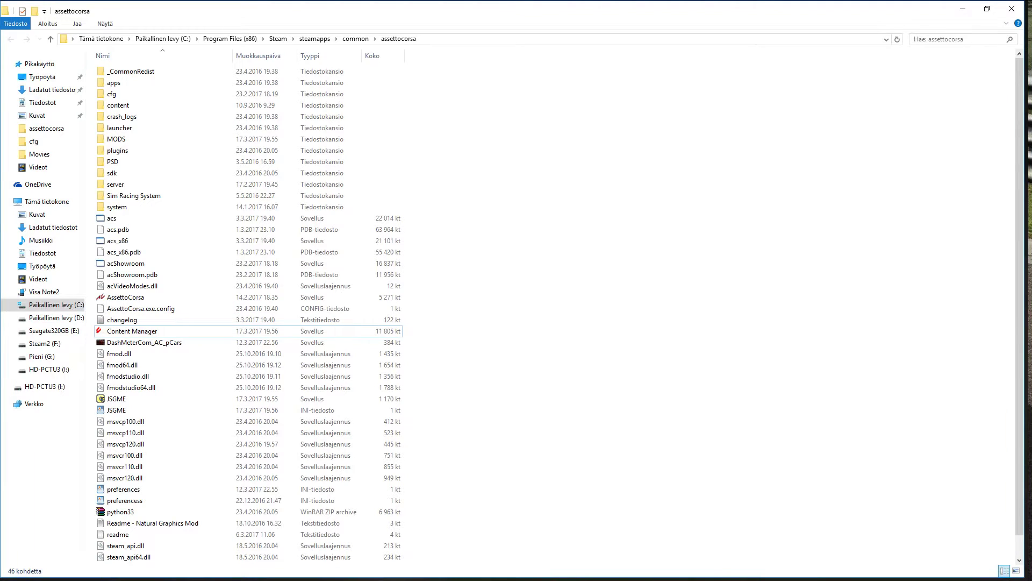
Select and run the Content Manager application in the assettocorsa folder
click(204, 331)
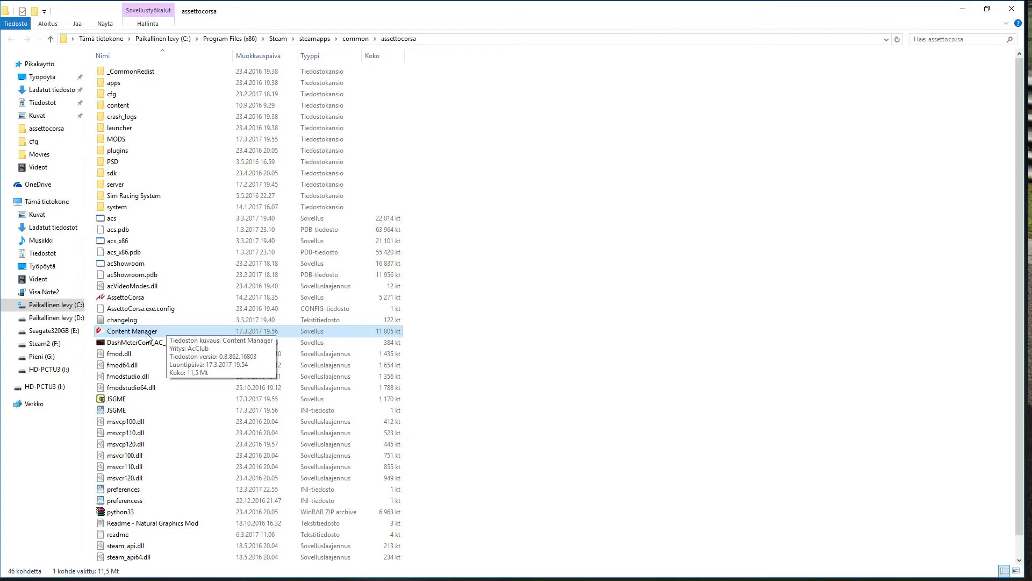
double_click(149, 334)
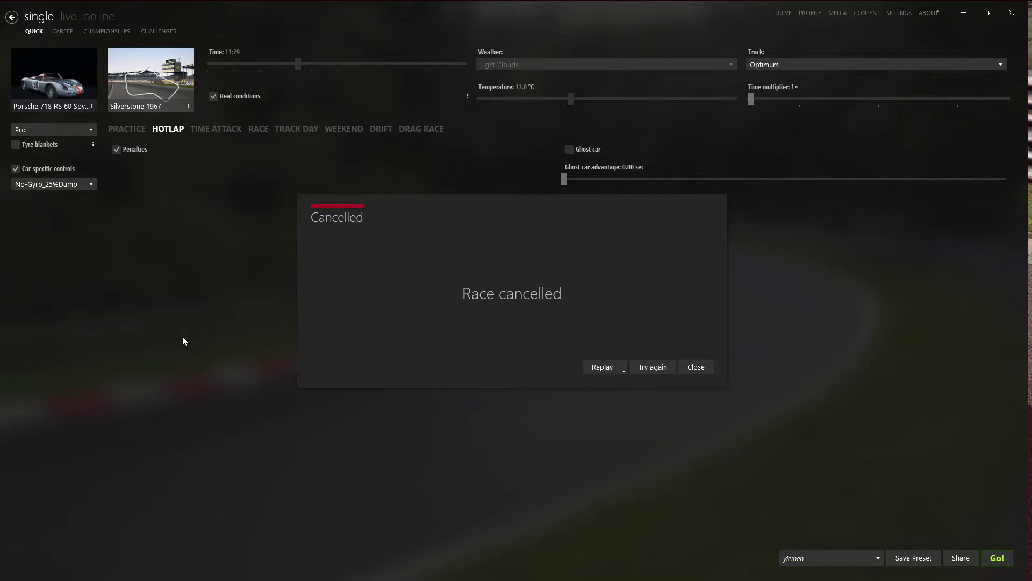
Close the Race cancelled notice, then minimize and restore Content Manager to full screen
click(696, 367)
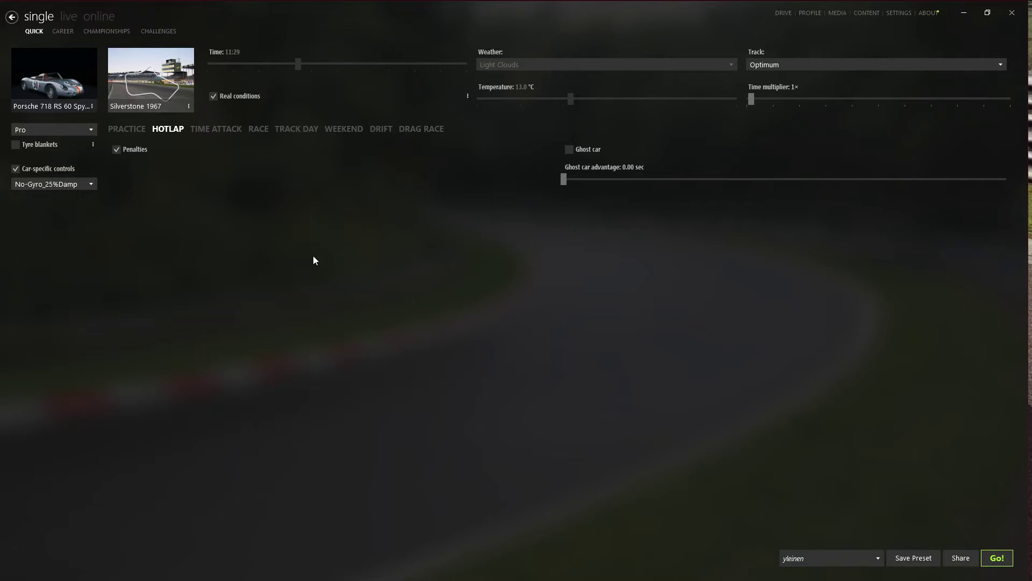
double_click(454, 4)
key(super+Down)
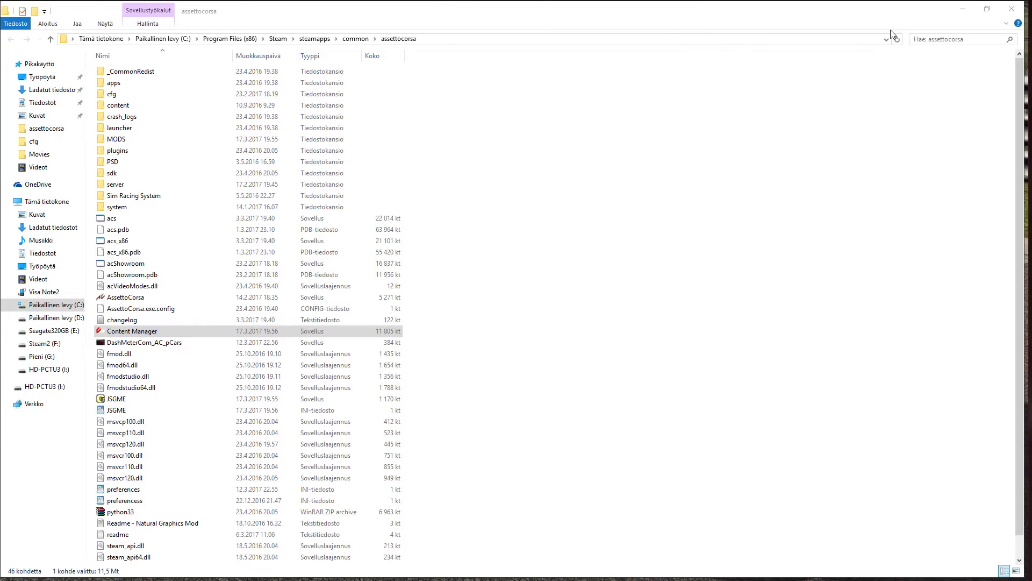
key(alt+Tab)
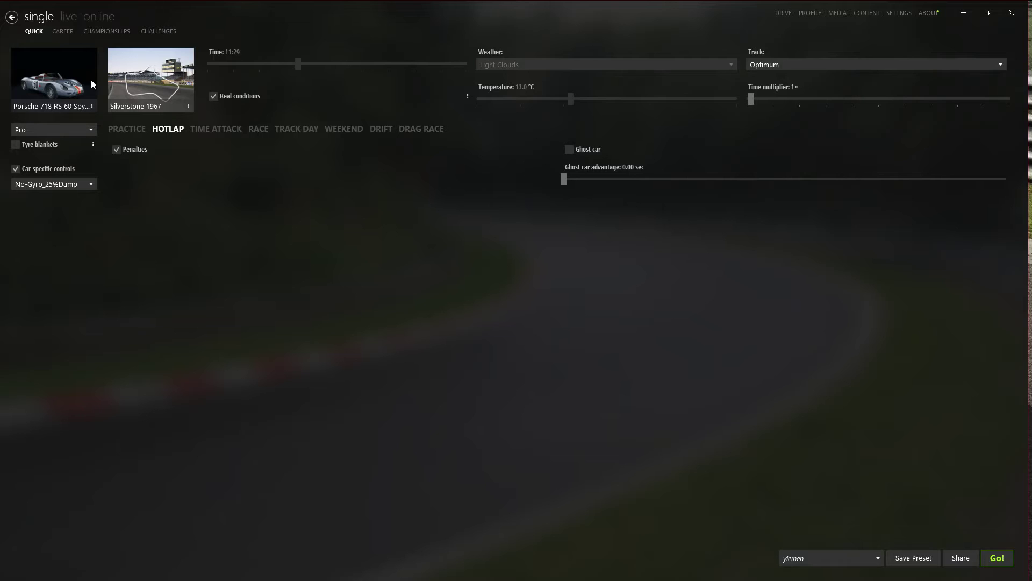
Browse the Apps, Video, View & UI, Audio, Controls, Miscellaneous, System and Presets per mode settings, then Content Manager's tab
click(895, 14)
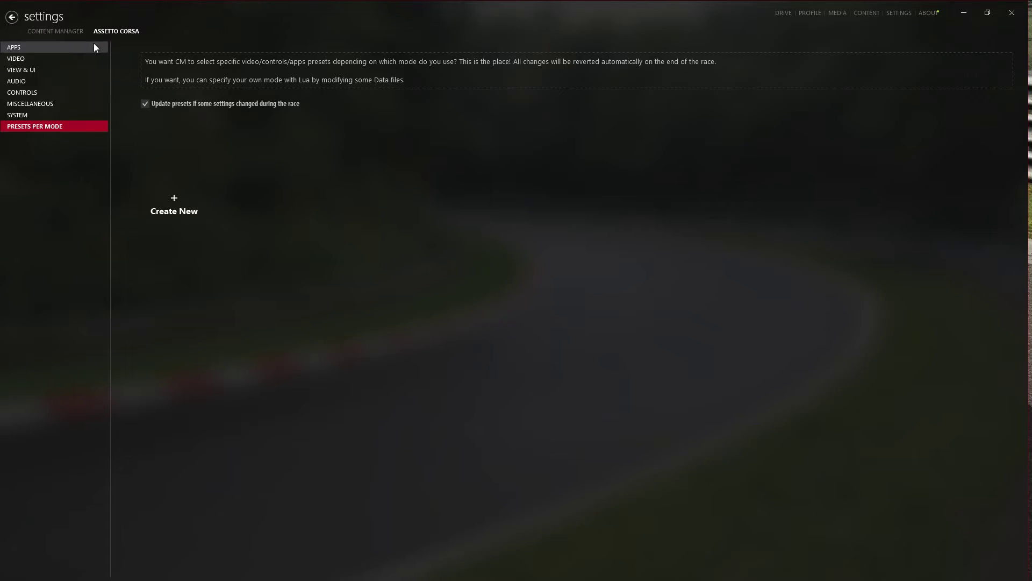
click(51, 51)
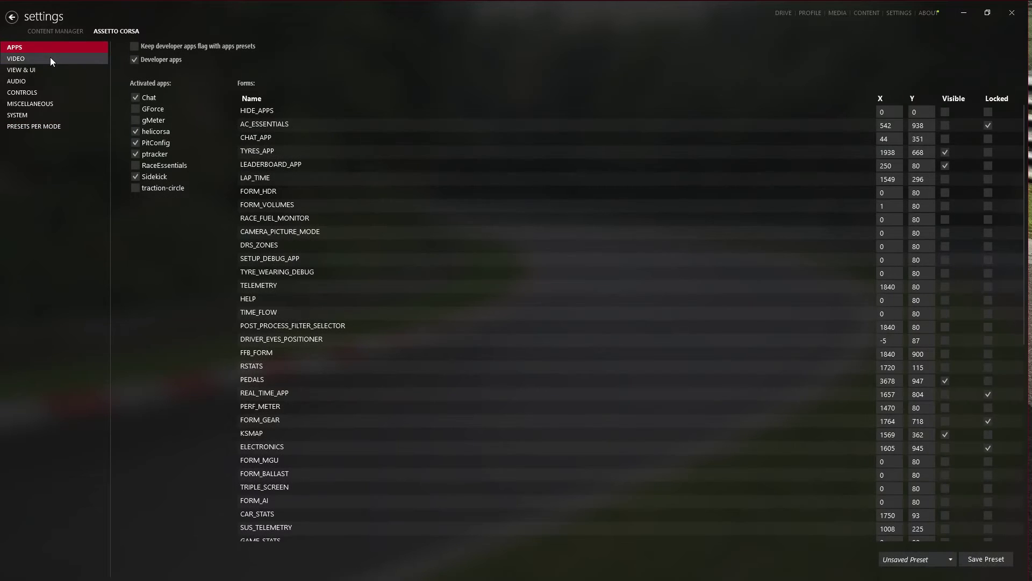
click(50, 57)
click(46, 66)
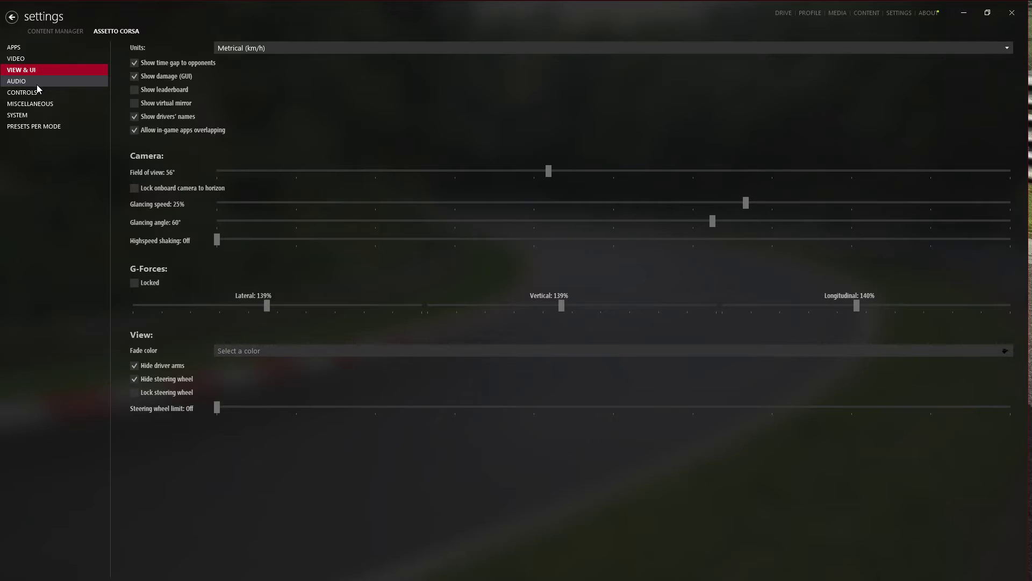
click(36, 85)
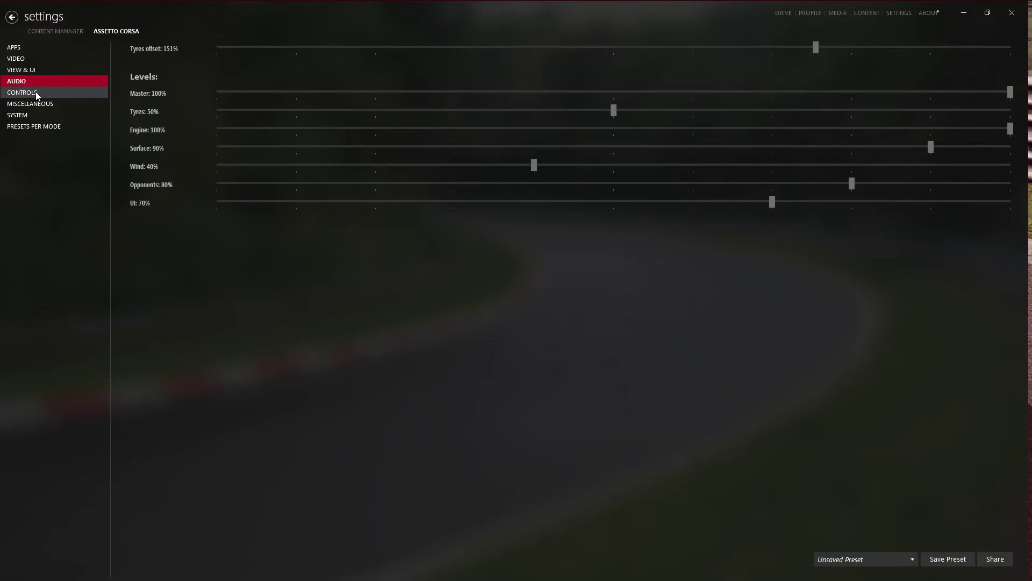
click(36, 92)
click(28, 104)
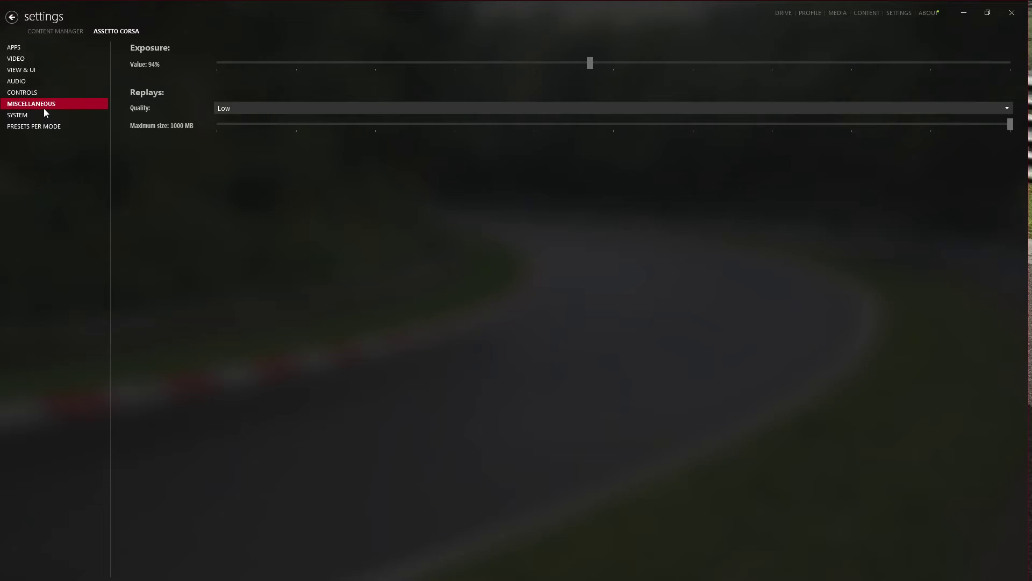
click(44, 115)
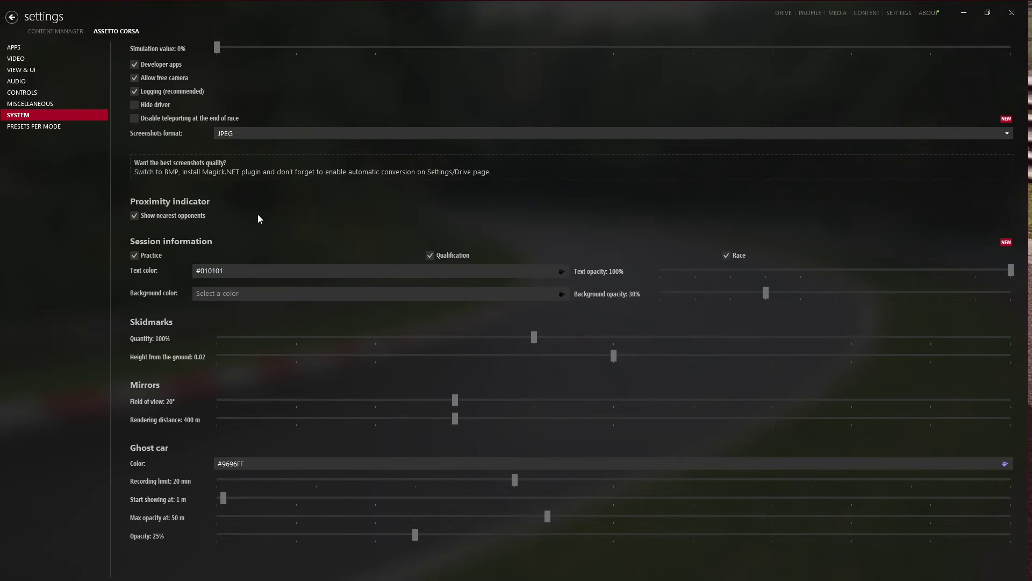
click(43, 129)
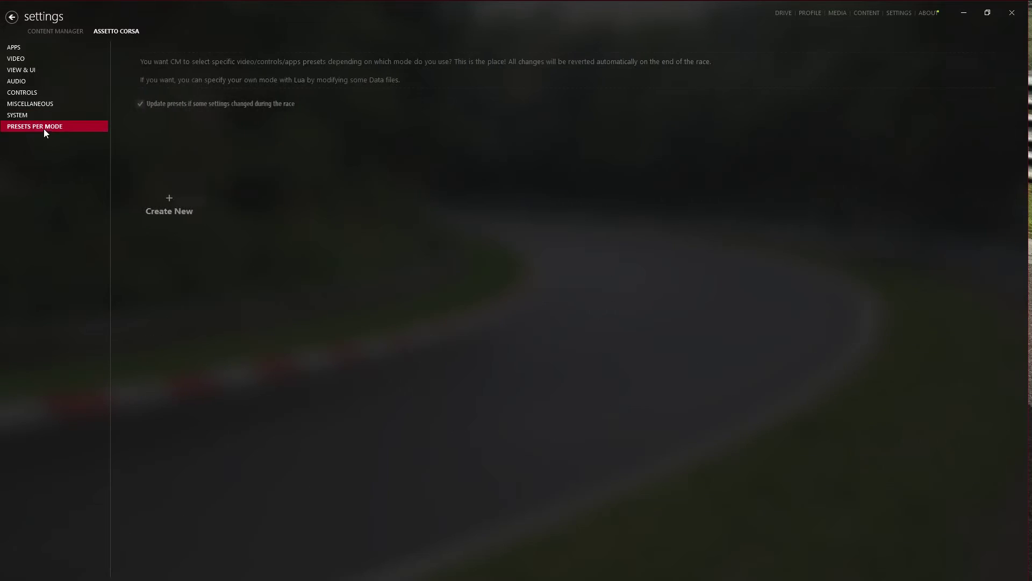
click(42, 32)
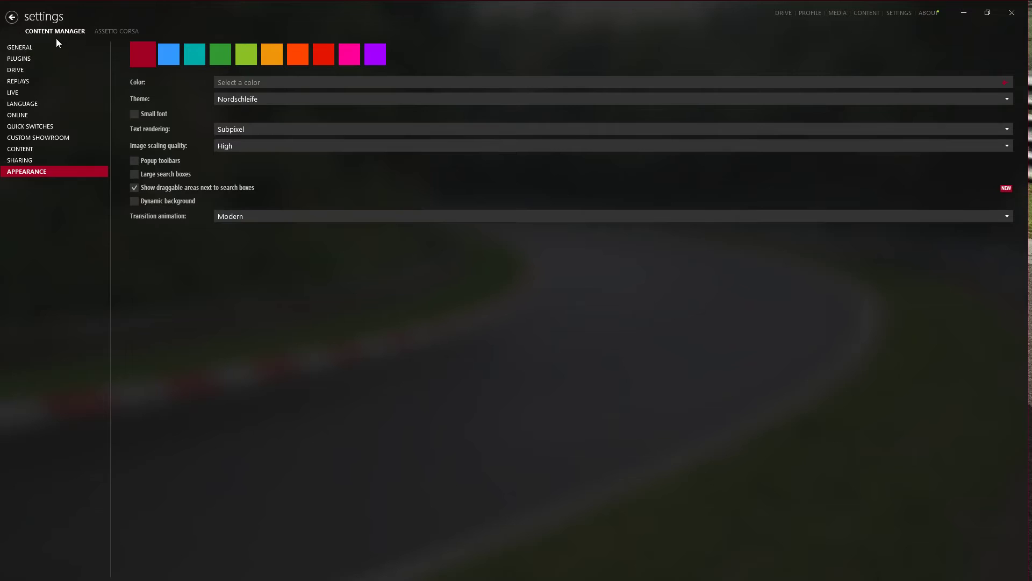
Browse Content Manager's General, Drive, Replays, Live timing and Language settings pages
click(17, 48)
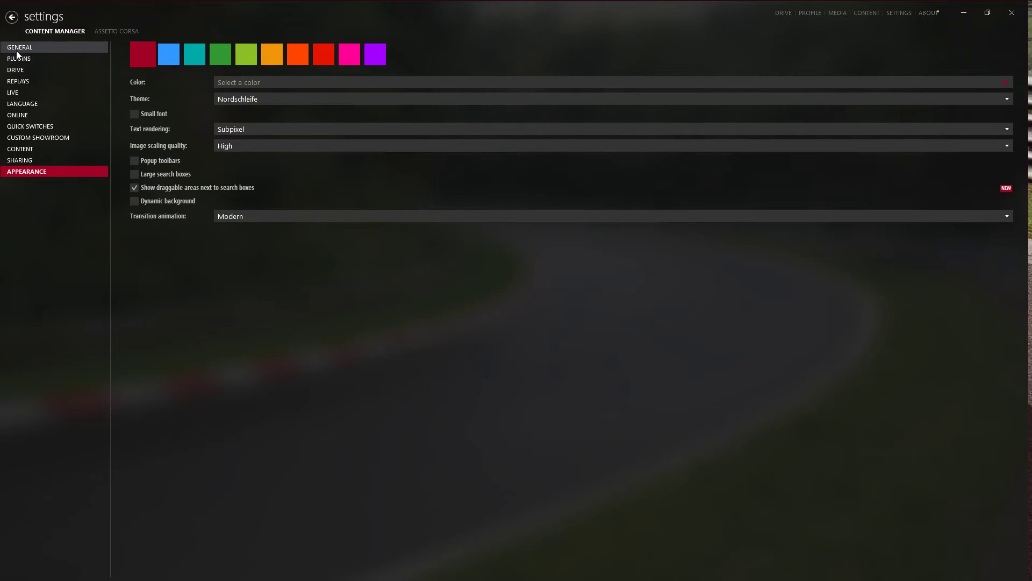
click(17, 59)
click(18, 70)
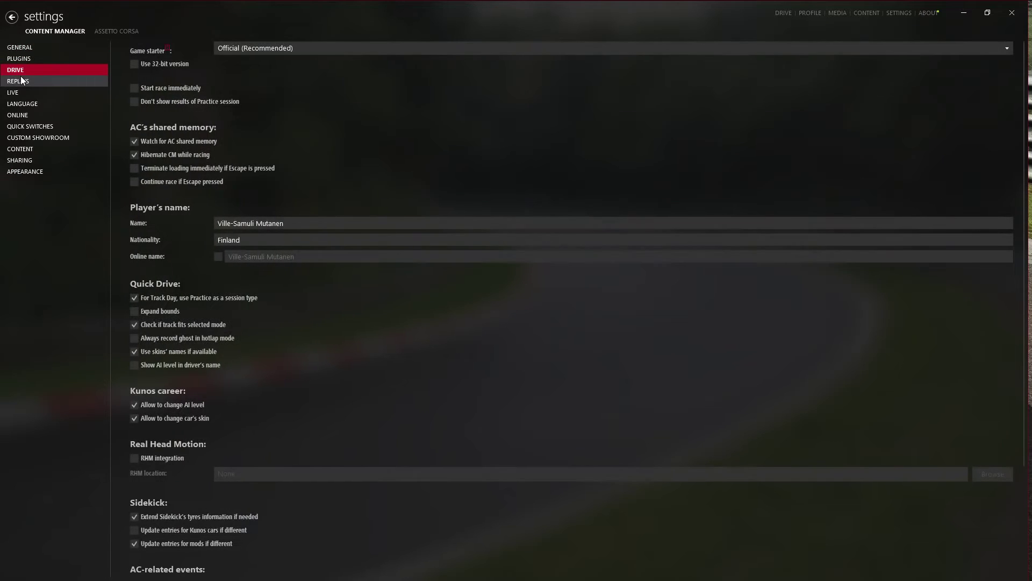
click(21, 81)
click(21, 90)
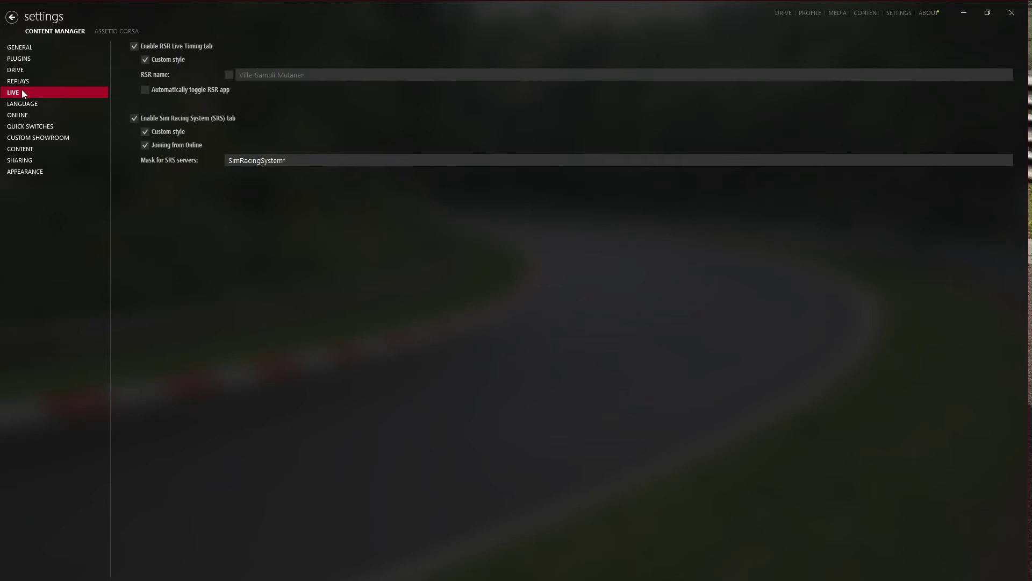
click(19, 104)
View the Online, Quick Switches, Custom Showroom, Content, Sharing and Appearance pages, then return to Drive
click(23, 114)
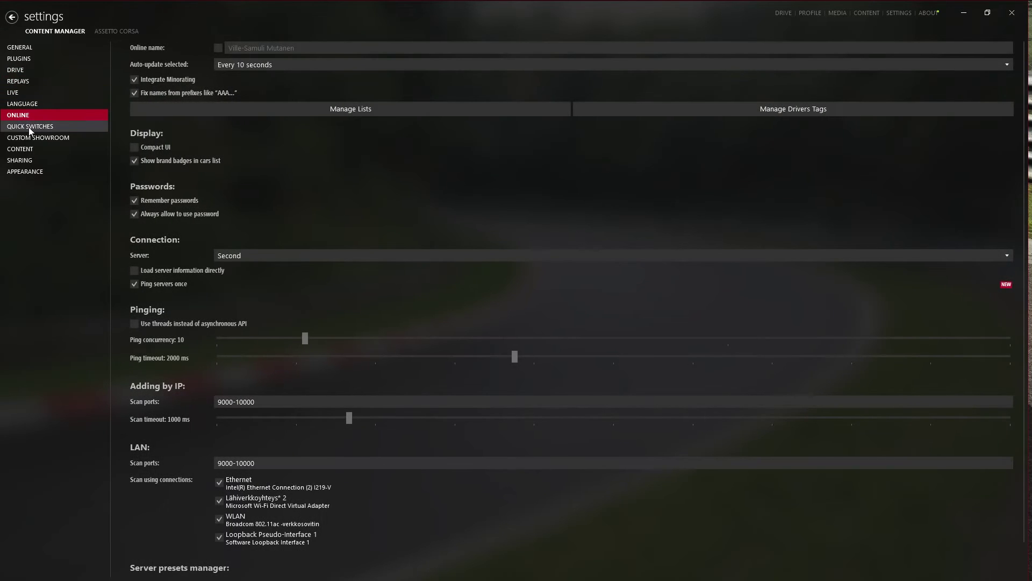
click(28, 127)
click(34, 140)
click(27, 149)
click(25, 160)
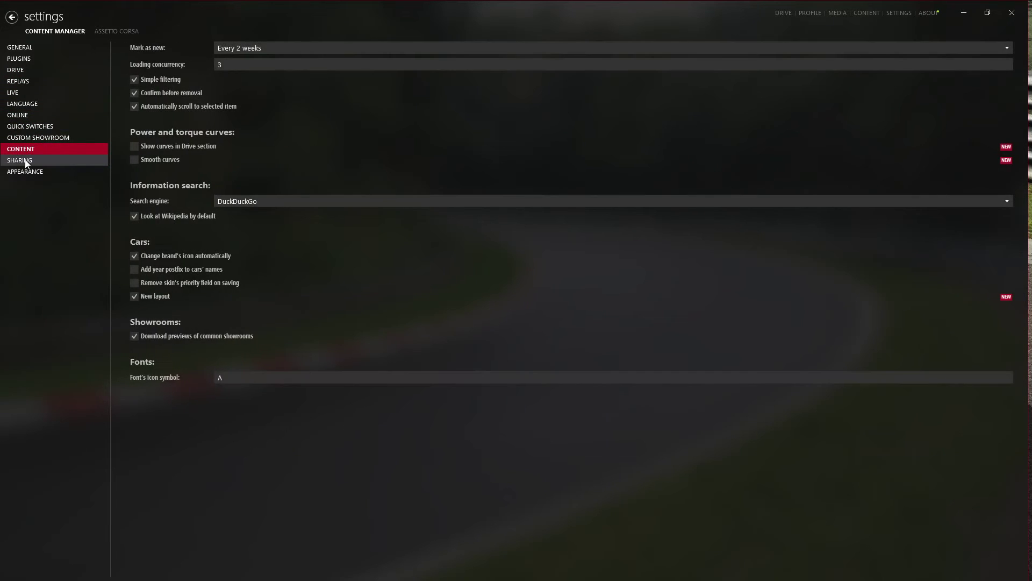
click(25, 171)
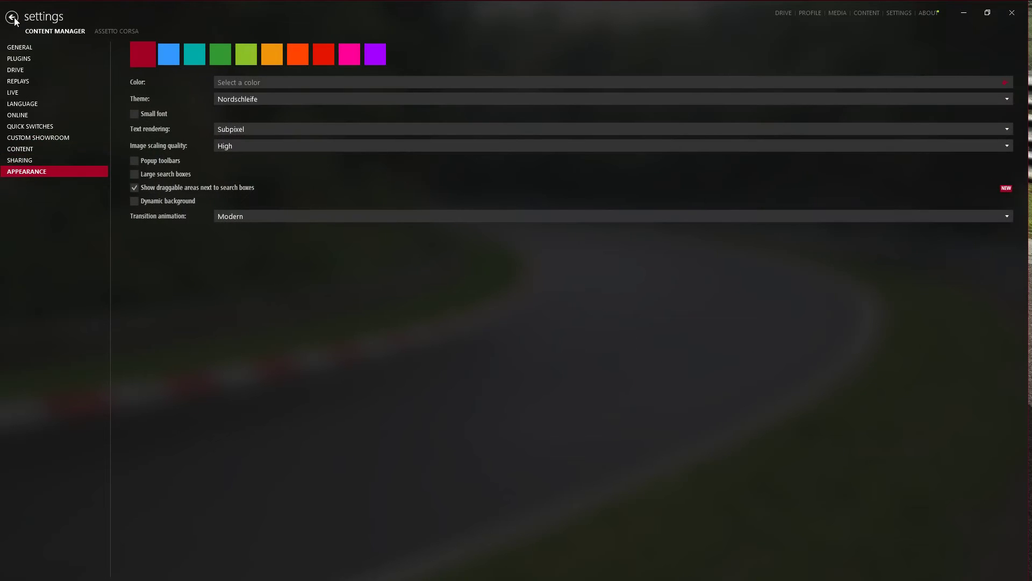
click(14, 20)
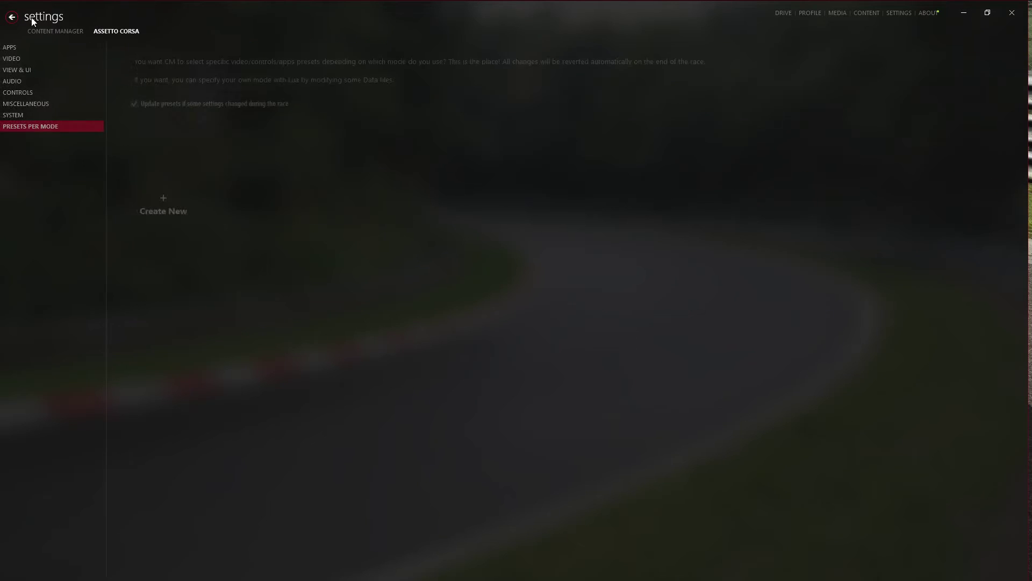
click(785, 14)
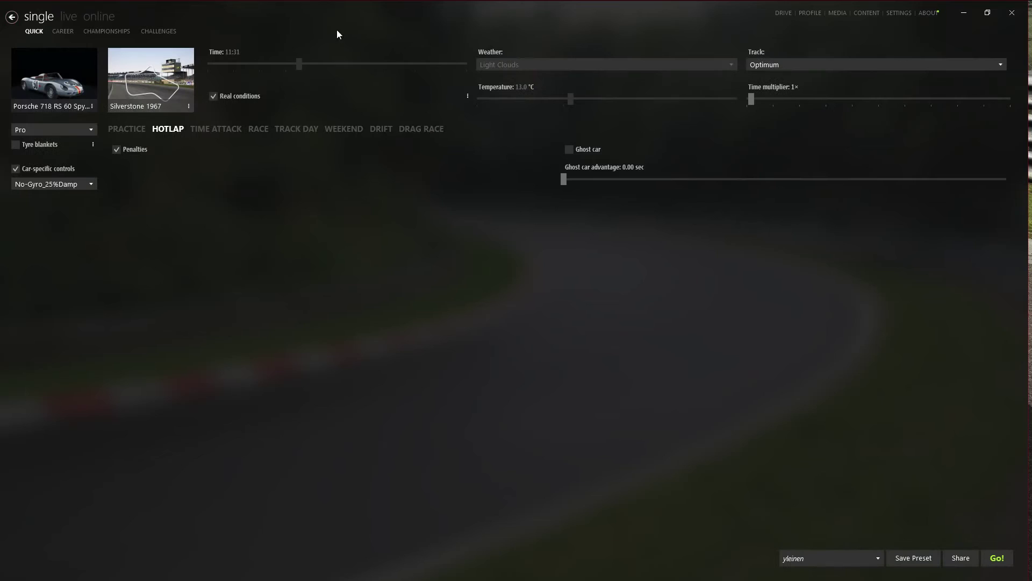
Open the car picker on the Porsche 718 RS 60 Spyder and cycle its Brands, Countries, Categories and DLCs filters
click(41, 82)
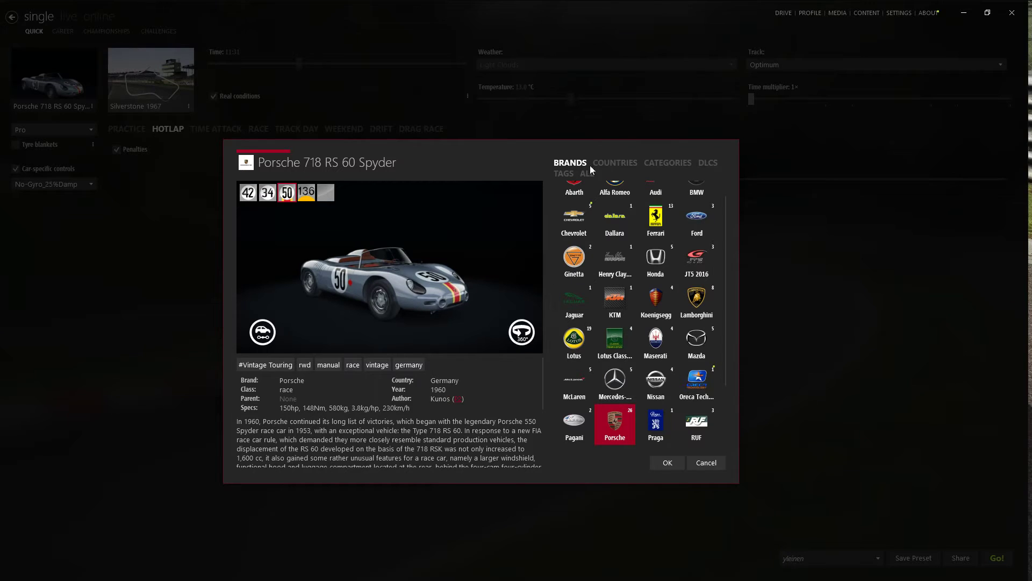
click(628, 166)
click(570, 162)
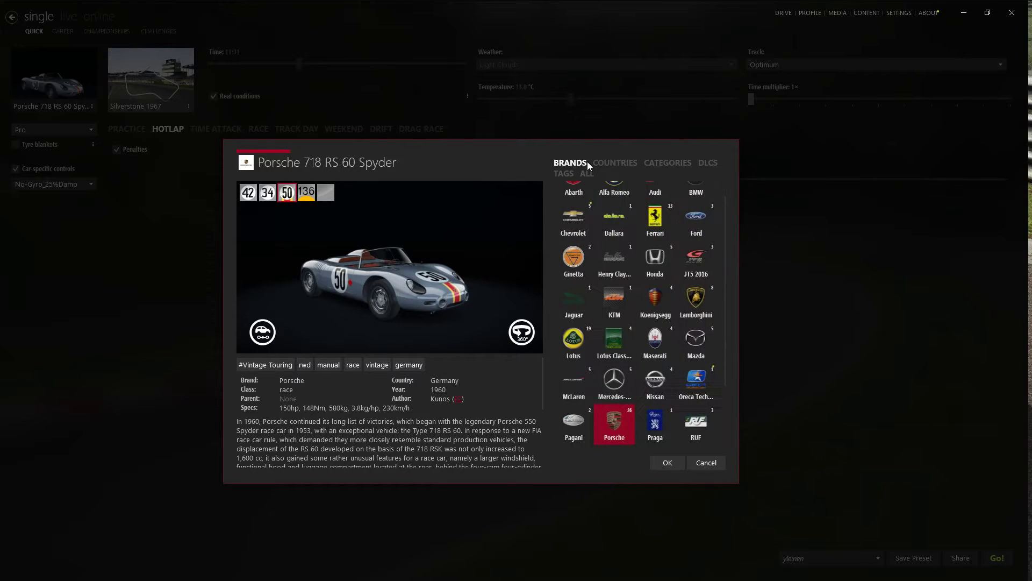
click(610, 165)
click(663, 164)
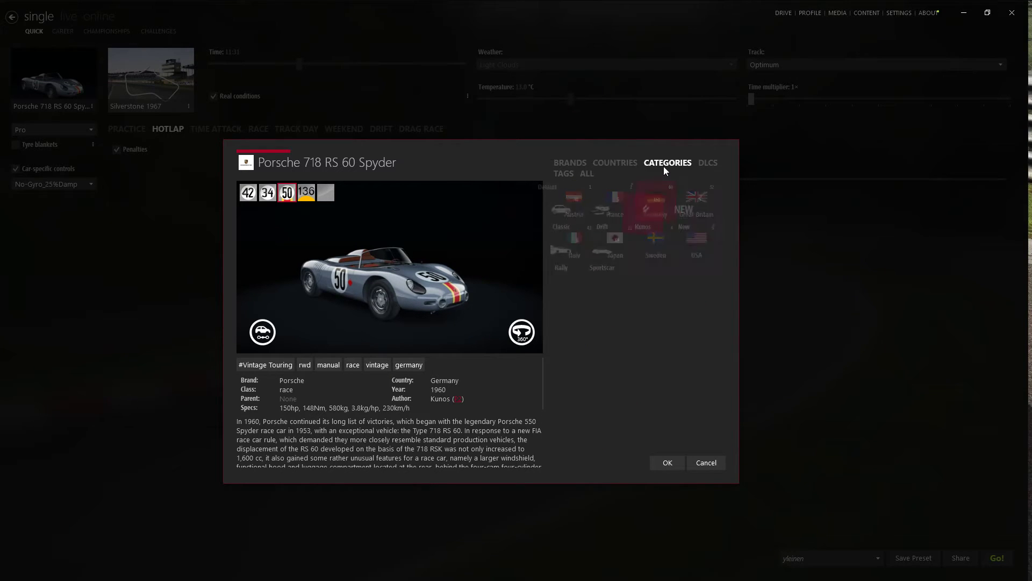
click(707, 164)
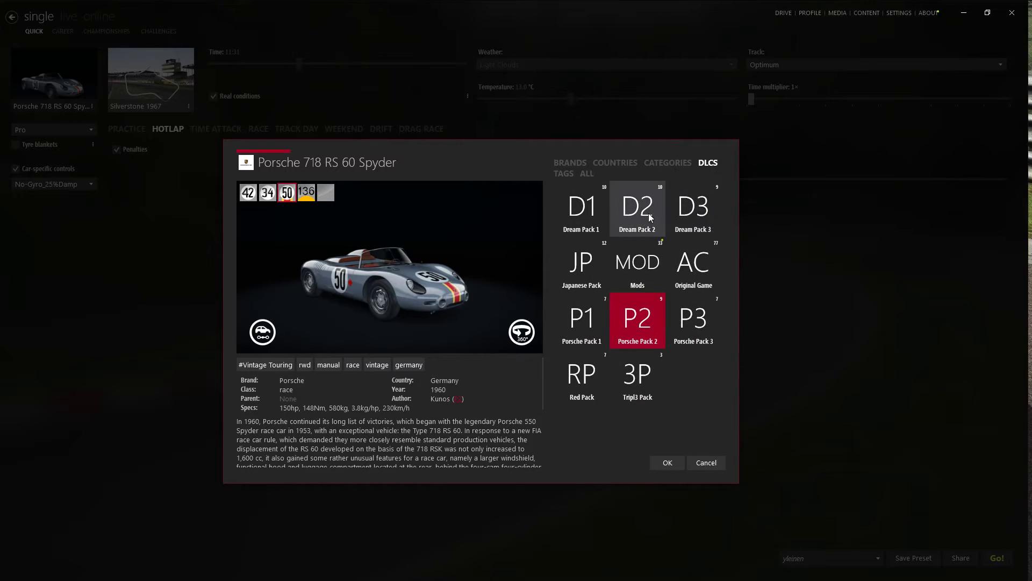
click(575, 161)
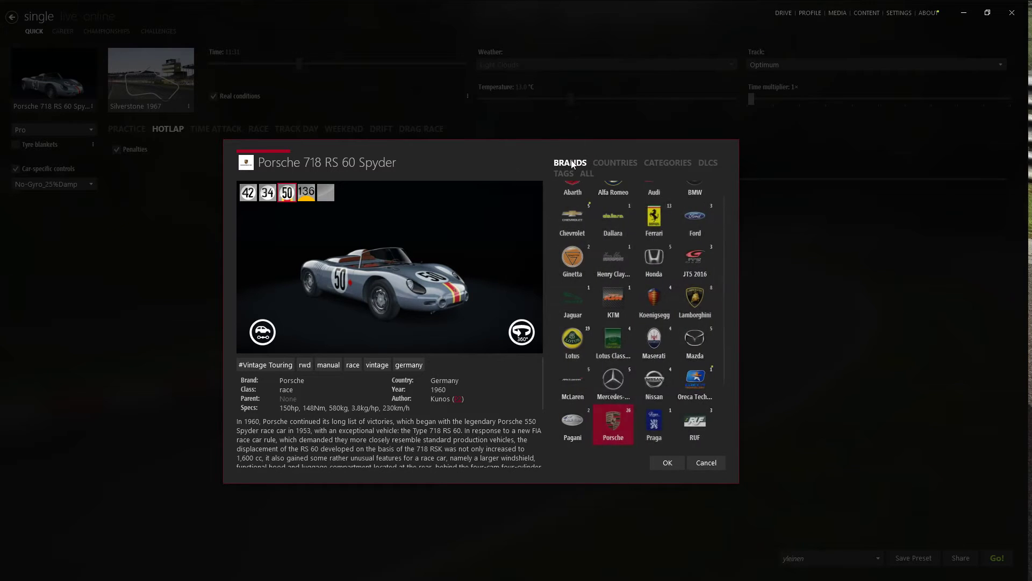
Peek at the Porsche's car setups, then cancel the car picker without changing the car
click(265, 336)
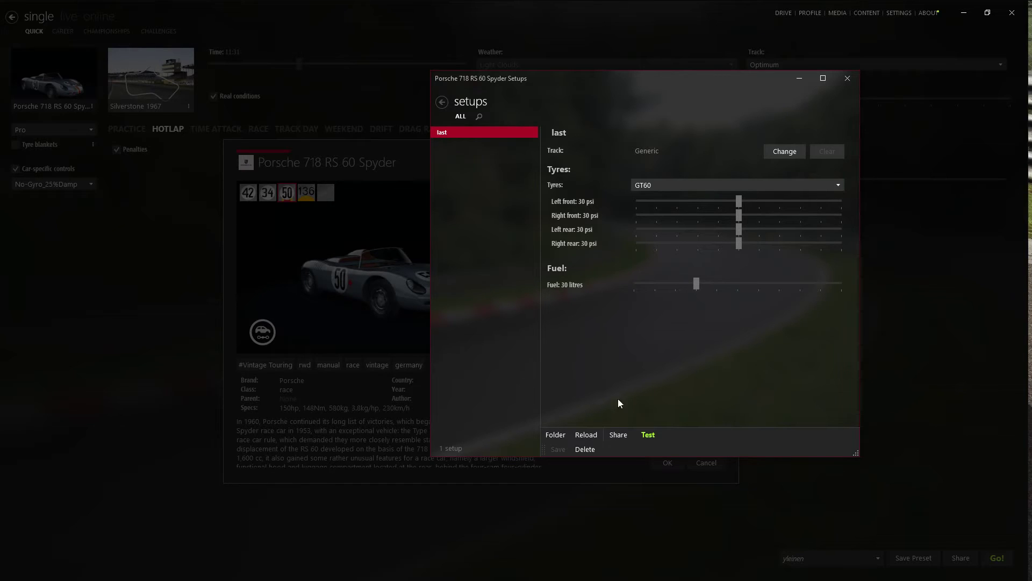
click(848, 78)
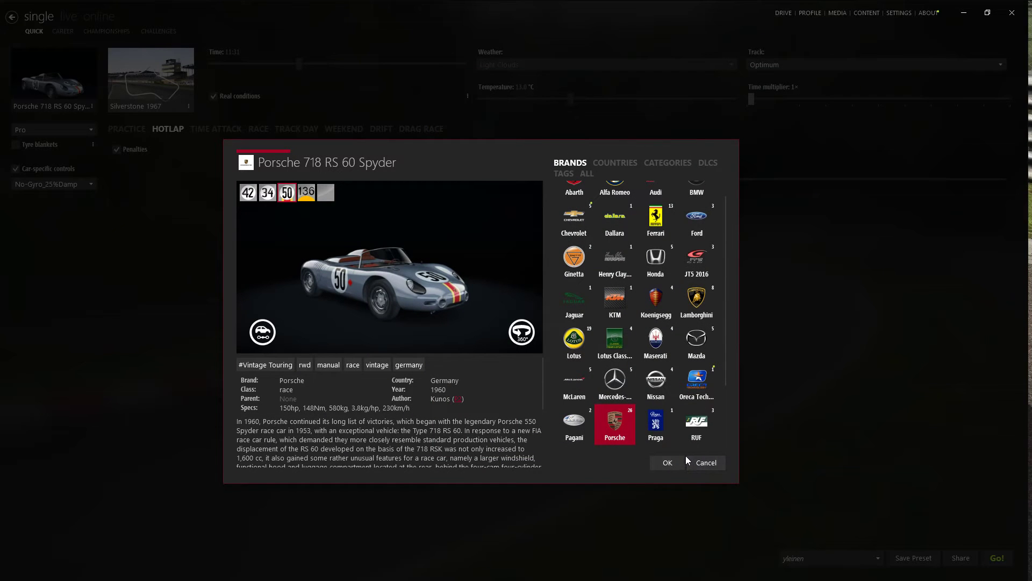
click(712, 462)
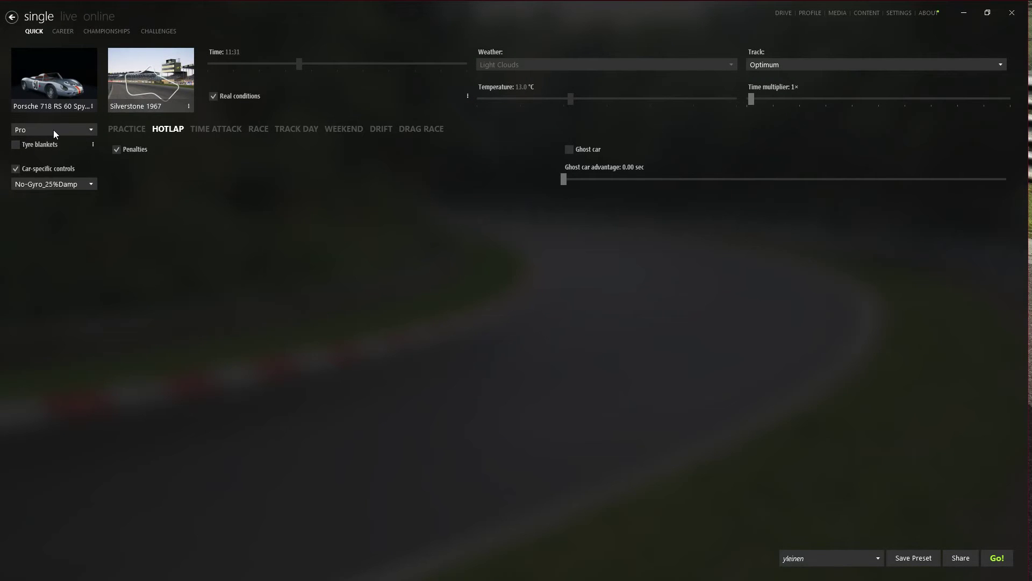
Open and close the assists difficulty list twice, keeping Pro
click(77, 131)
click(76, 128)
click(38, 127)
click(38, 127)
click(93, 144)
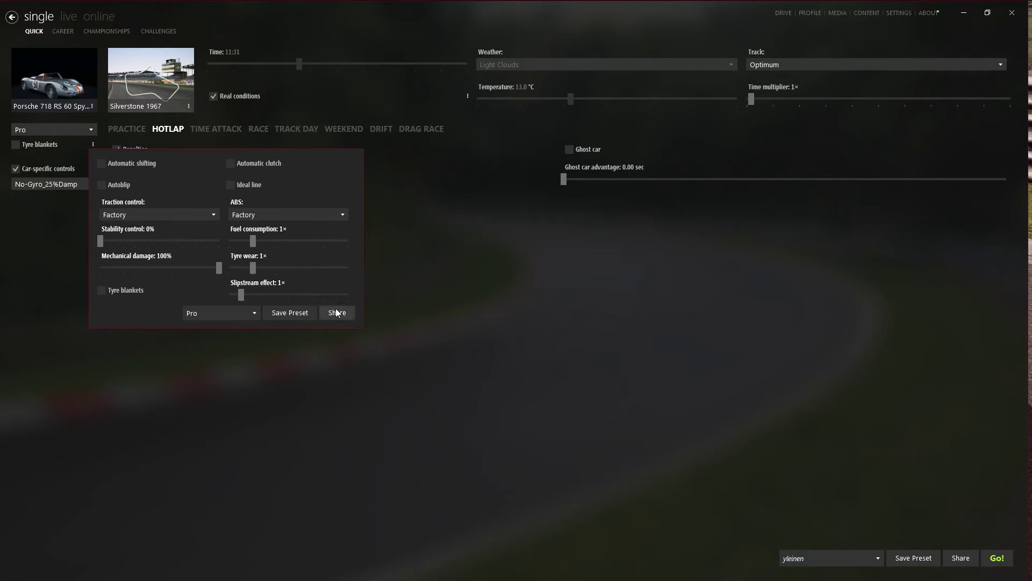
click(418, 239)
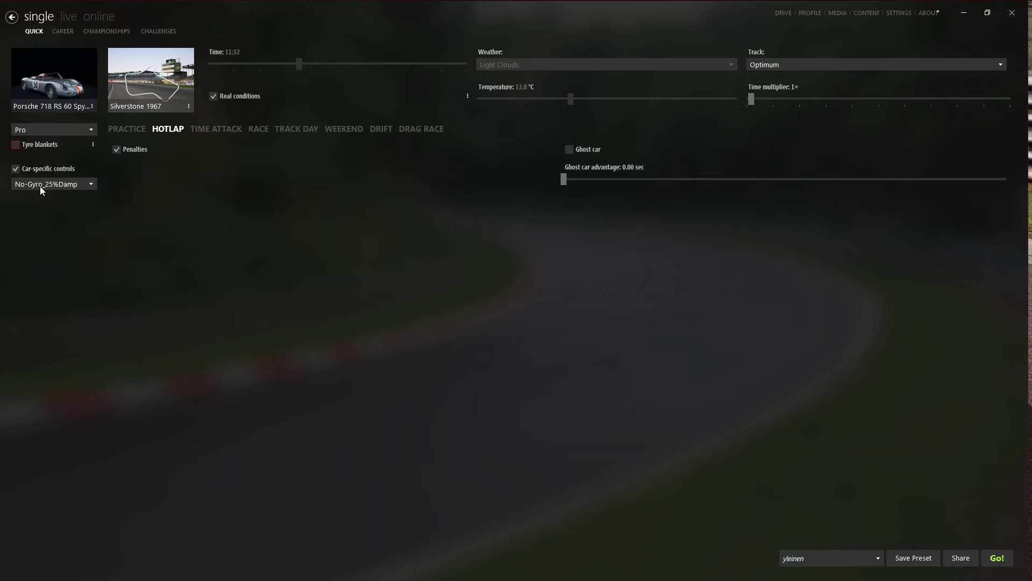
click(92, 184)
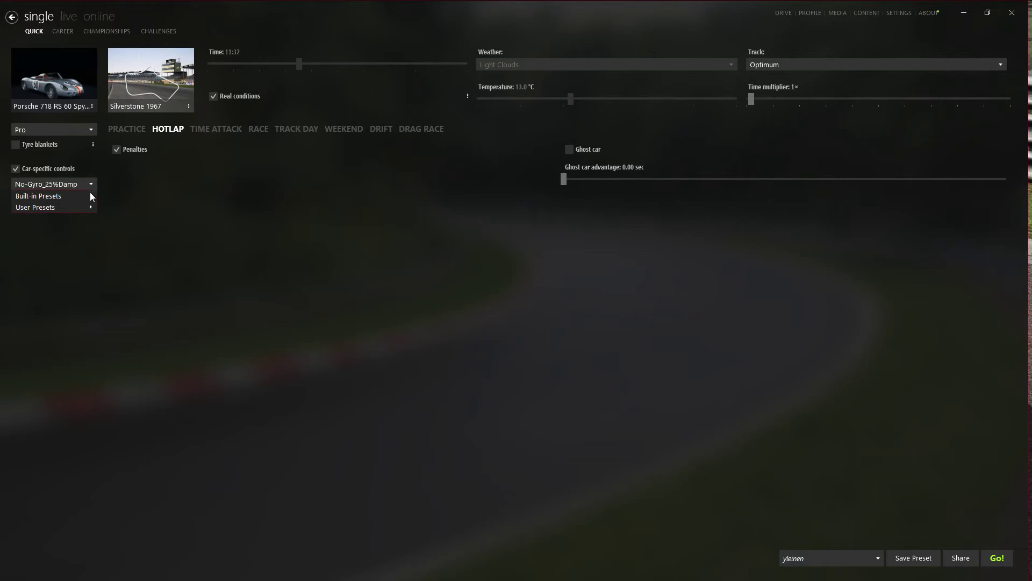
mouse_move(85, 205)
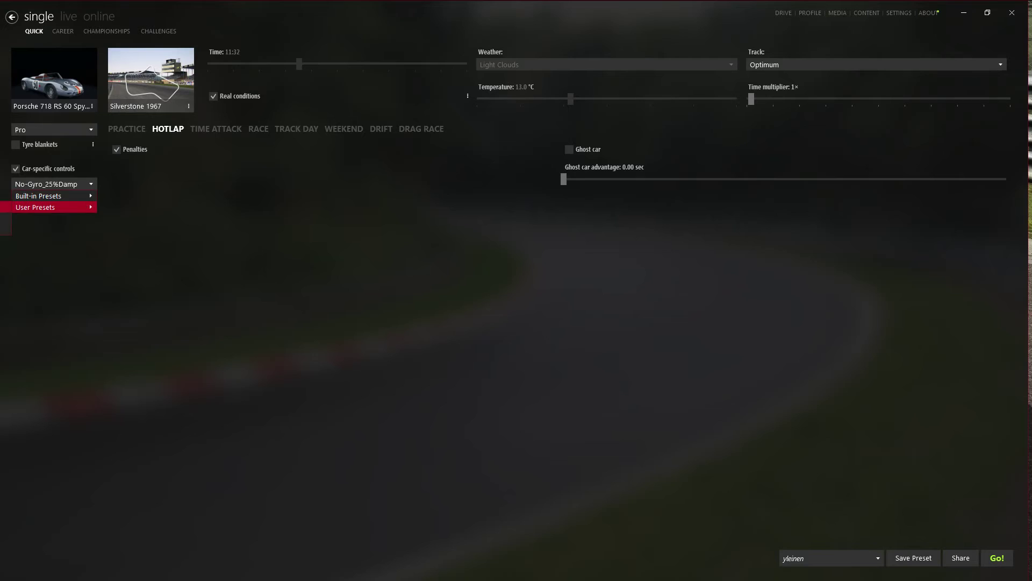
click(5, 223)
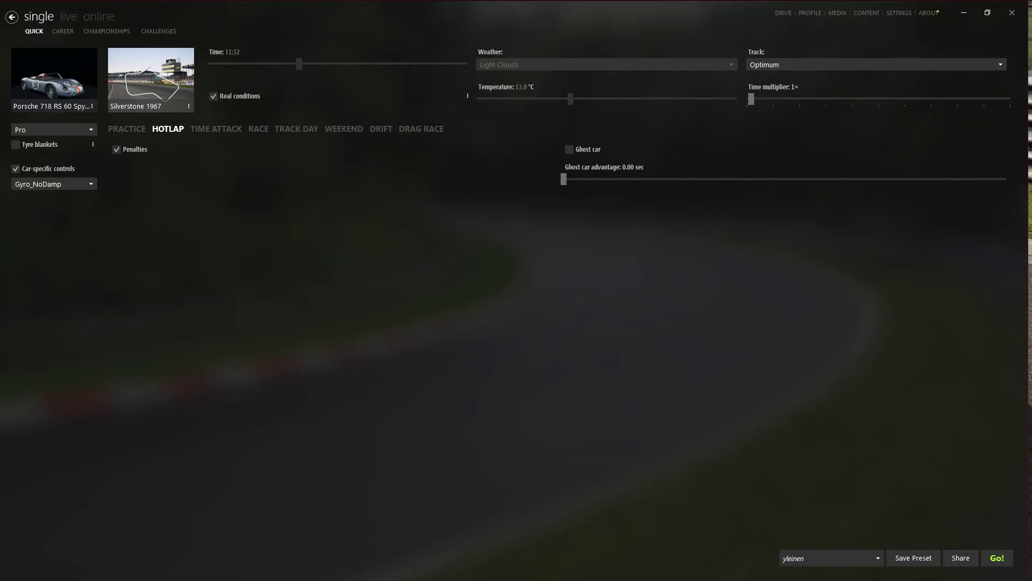
click(91, 185)
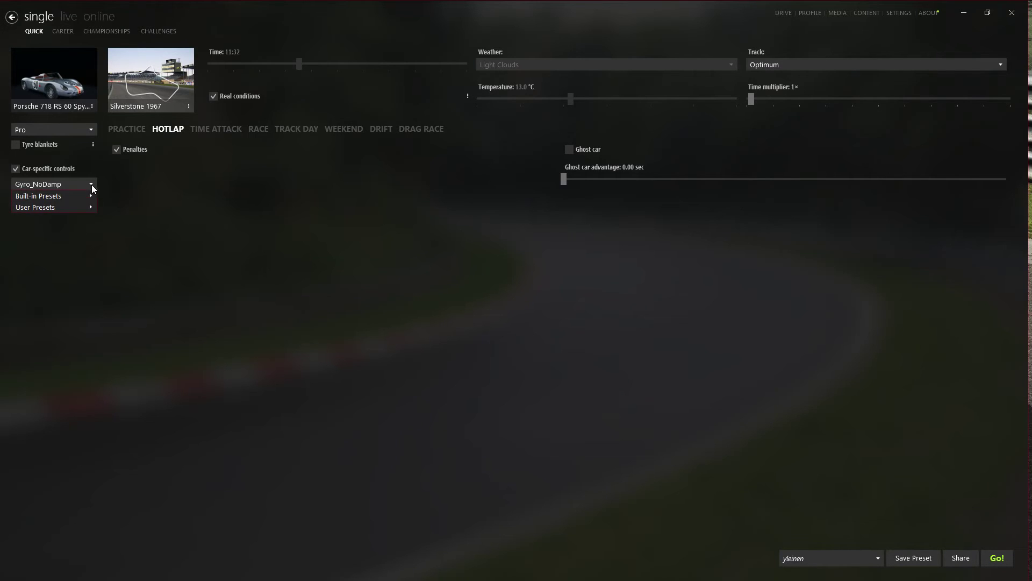
mouse_move(81, 208)
click(5, 218)
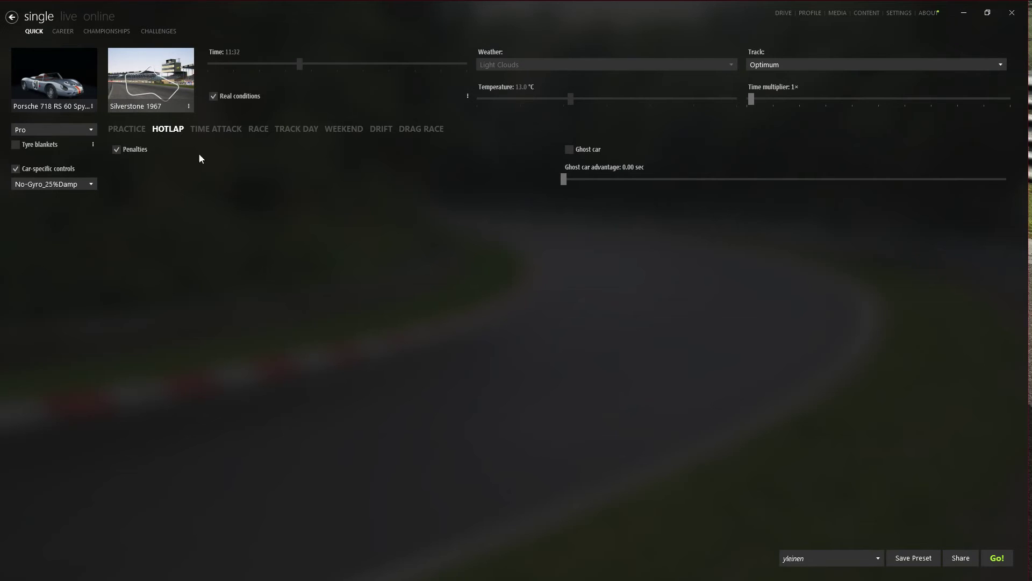
click(155, 79)
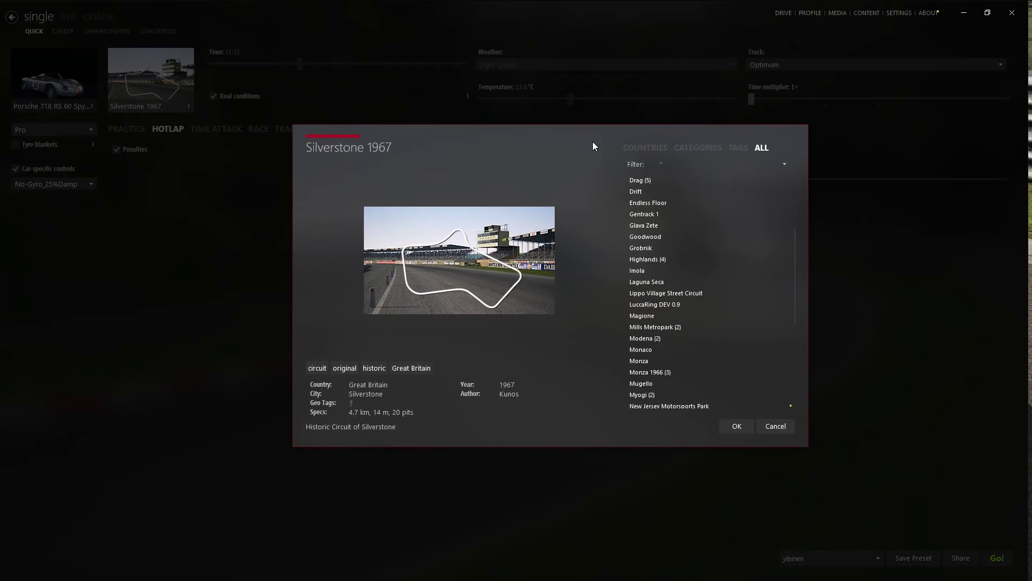
click(662, 151)
click(694, 150)
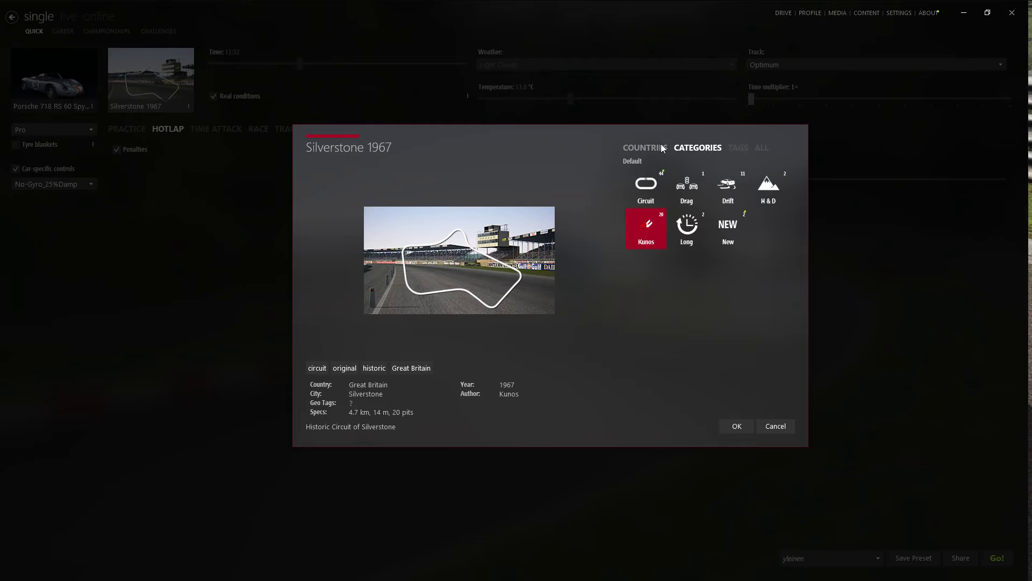
click(647, 151)
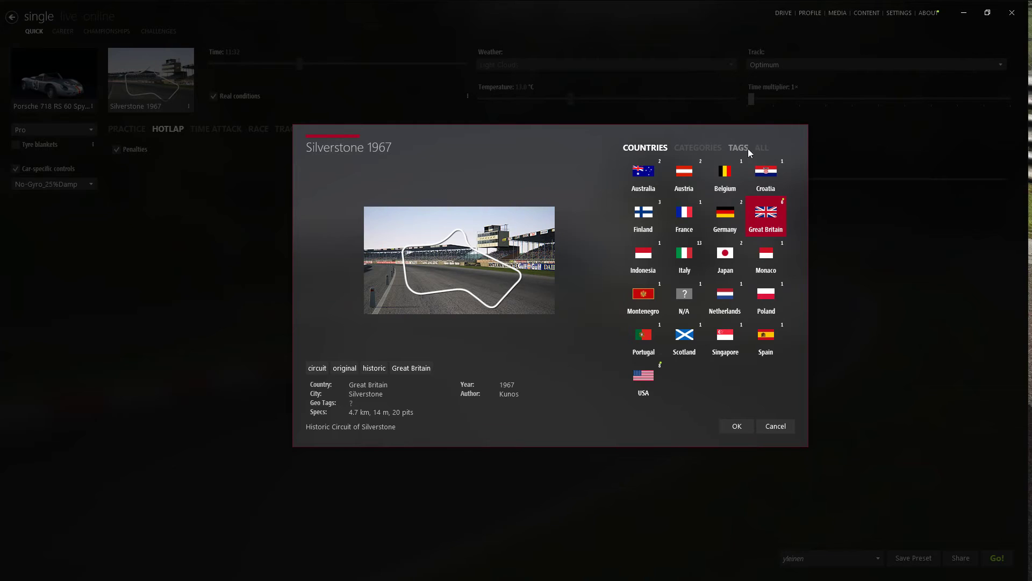
click(700, 148)
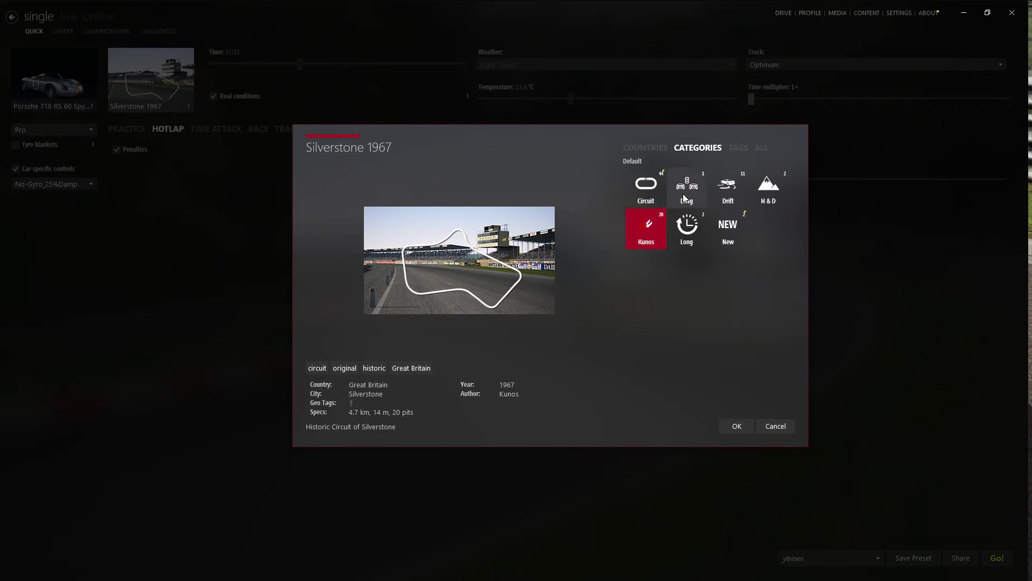
click(646, 185)
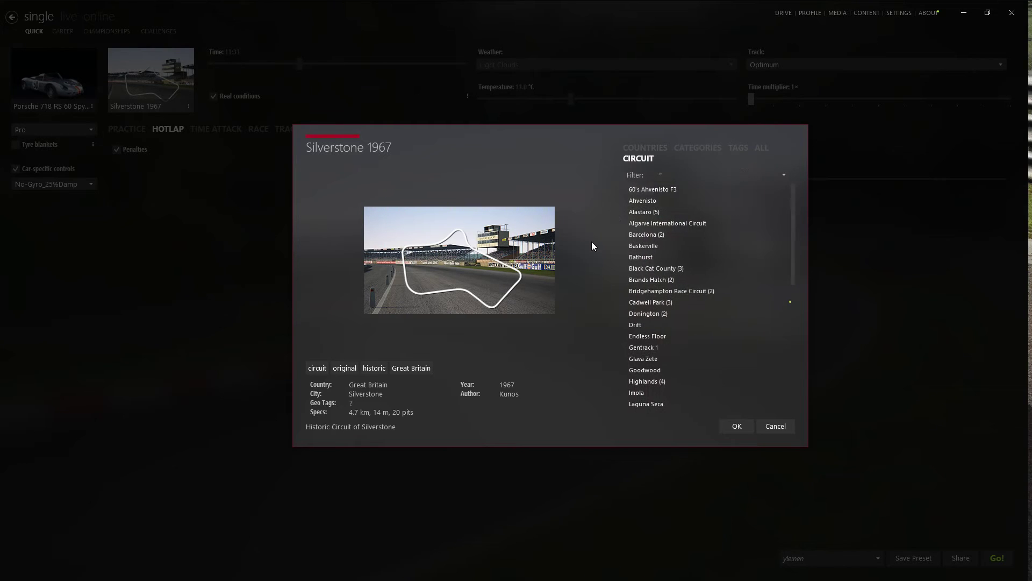
click(663, 303)
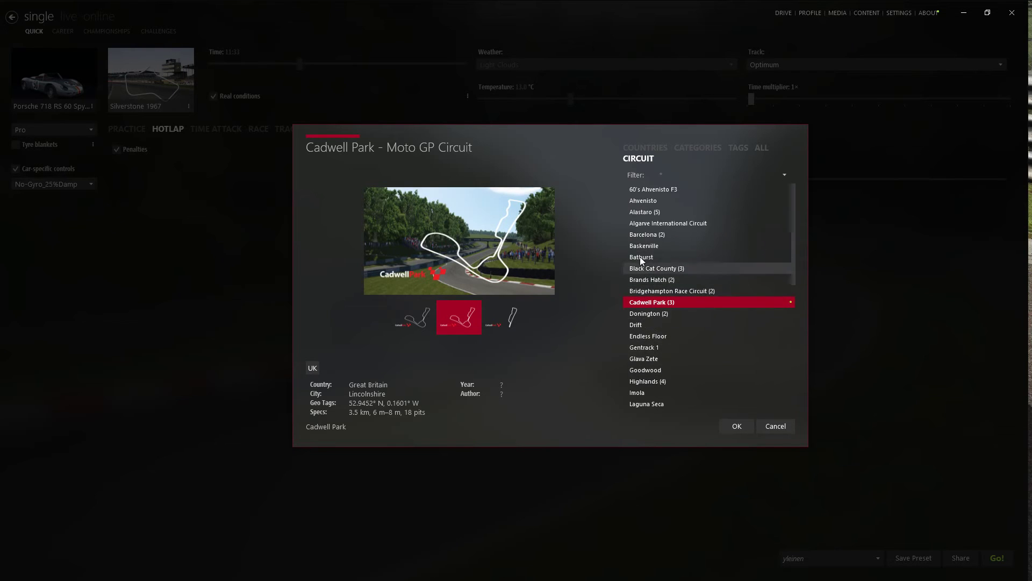
click(509, 319)
click(412, 317)
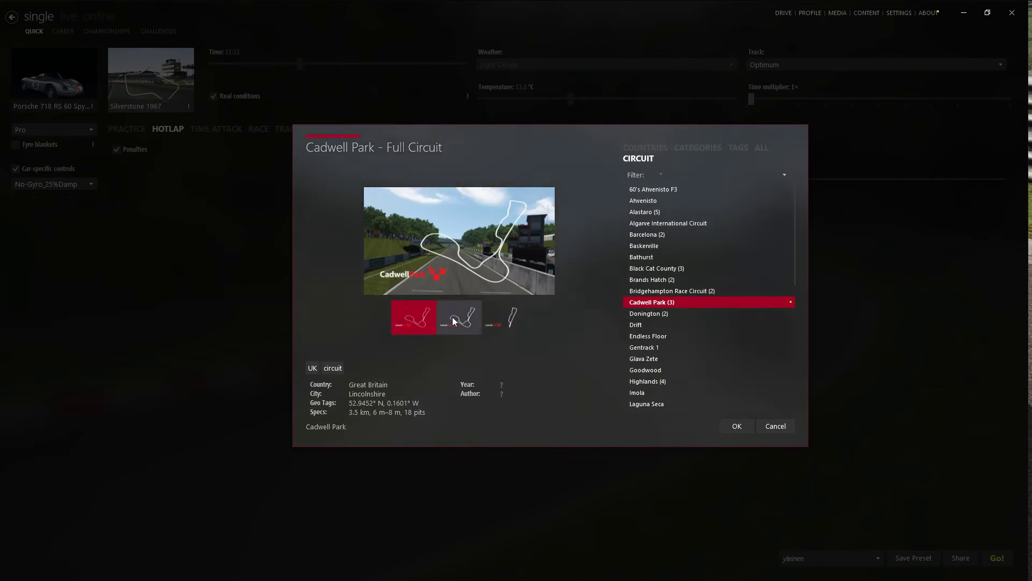
click(459, 317)
click(423, 316)
click(459, 317)
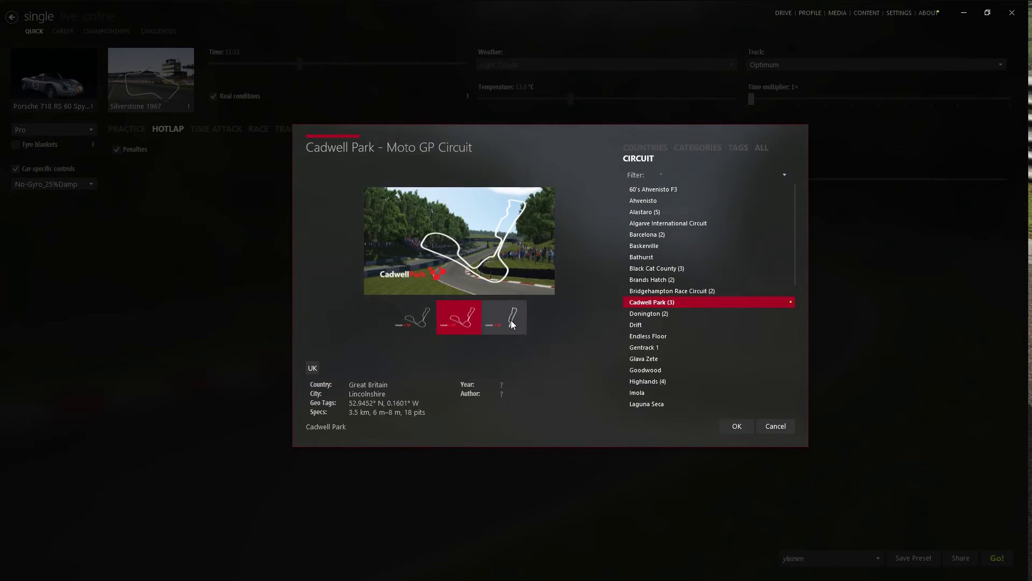
click(505, 317)
scroll(653, 267, down, 5)
scroll(651, 266, up, 5)
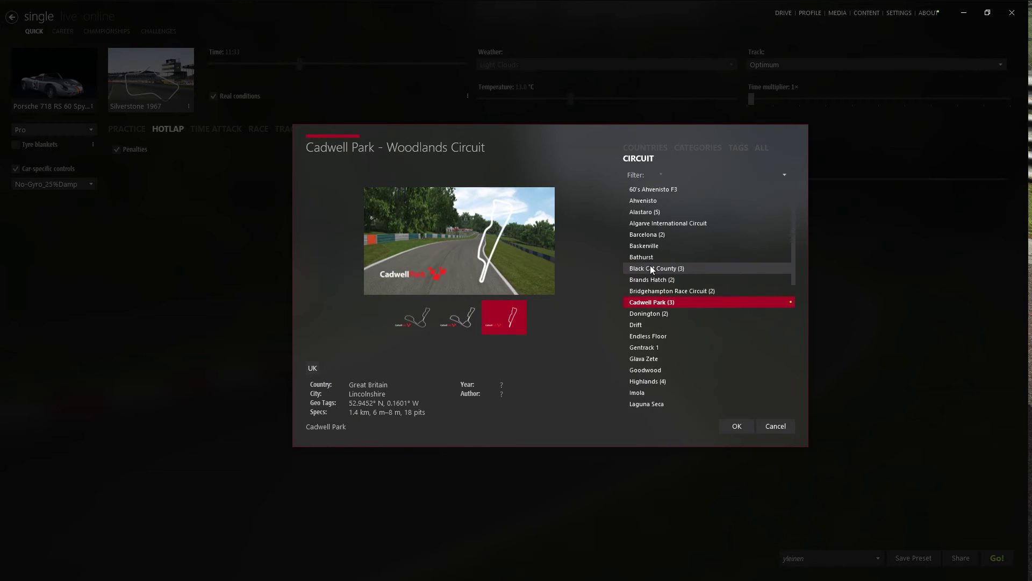
scroll(650, 265, down, 5)
scroll(651, 266, up, 4)
scroll(651, 268, down, 3)
scroll(651, 269, up, 5)
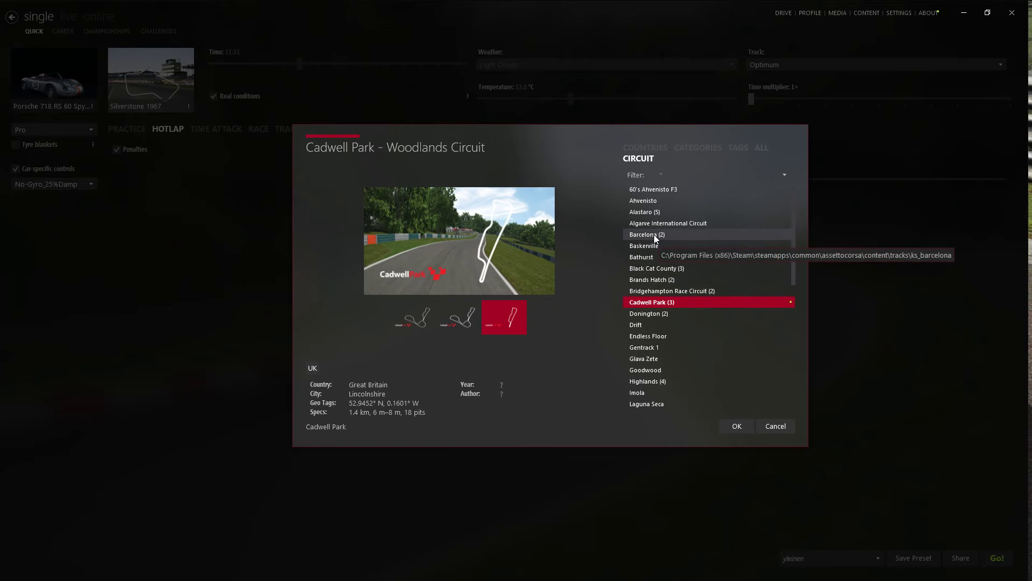
click(657, 237)
click(491, 321)
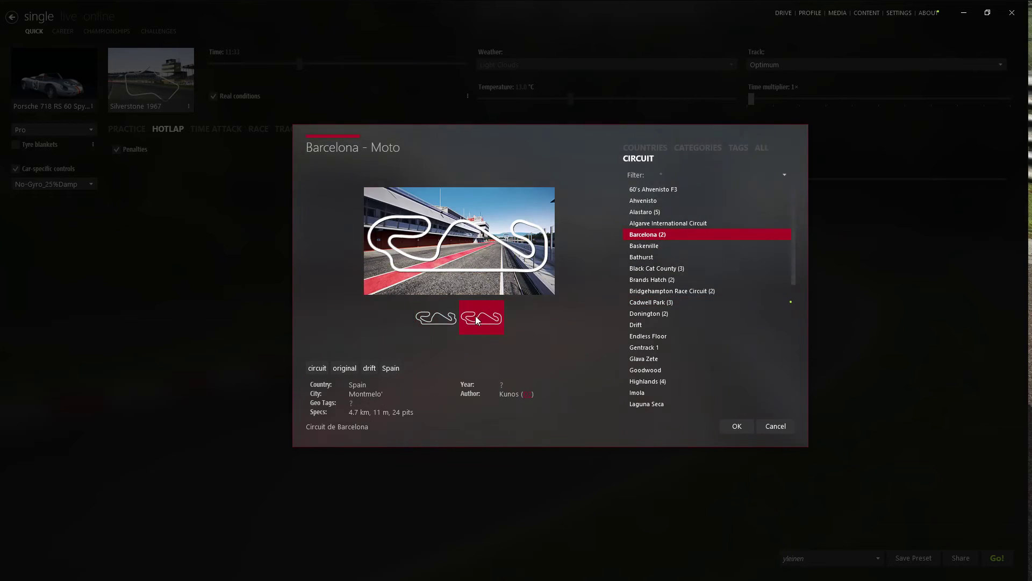
click(448, 319)
click(475, 317)
click(437, 319)
click(469, 319)
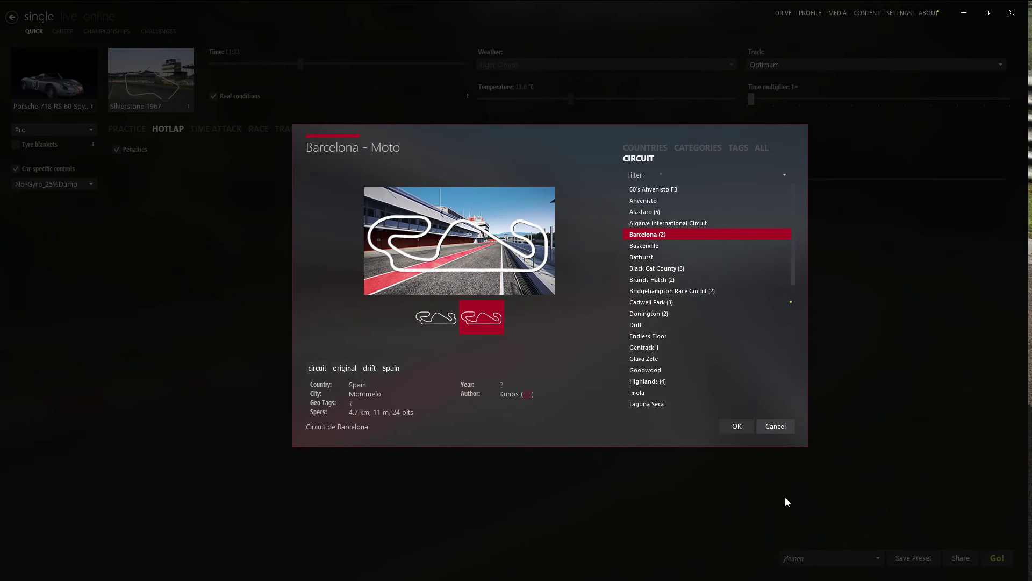
click(784, 430)
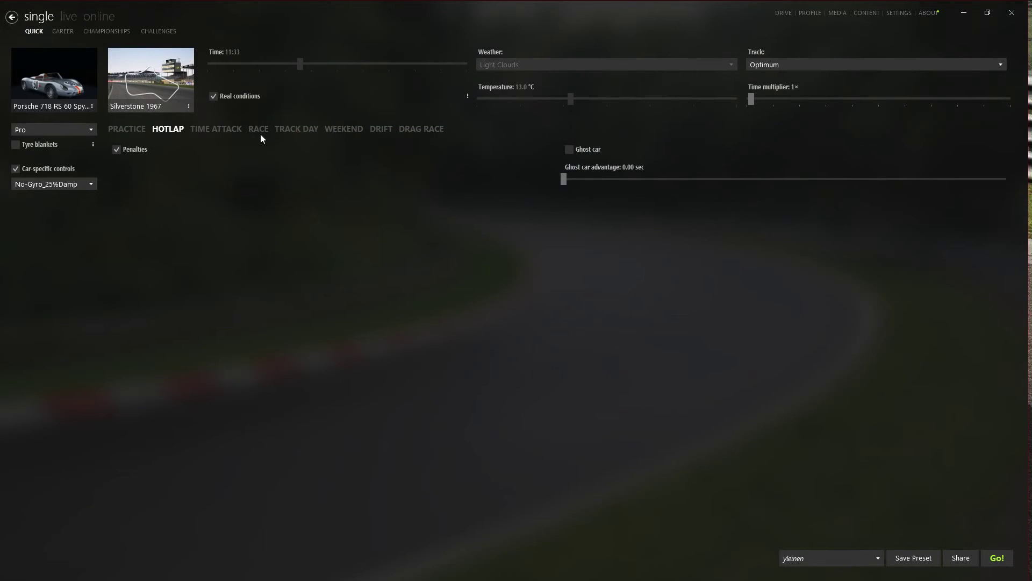
click(213, 96)
click(213, 96)
click(468, 98)
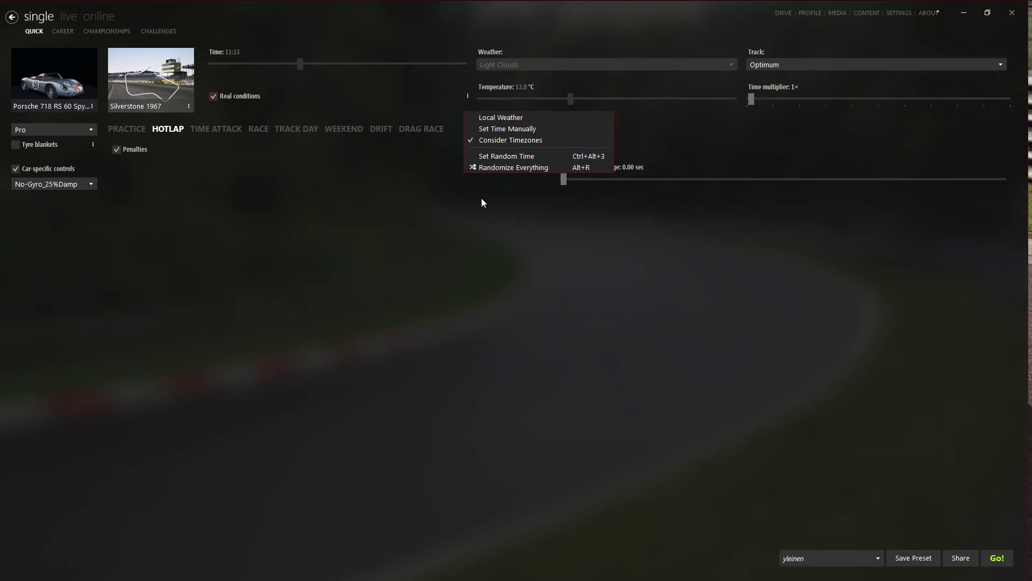
click(413, 177)
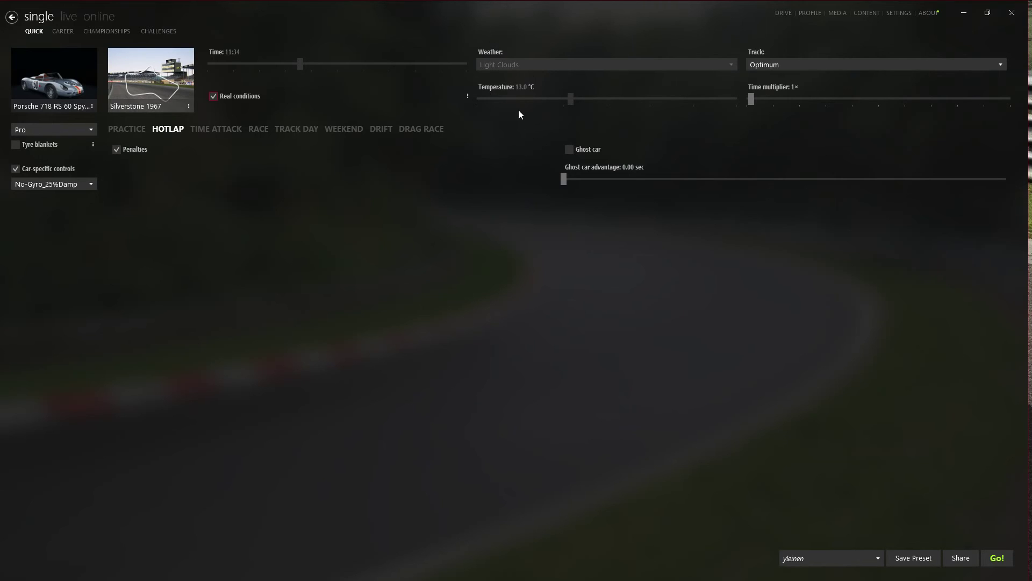
Choose Riverside Long as the track in the track picker
click(146, 80)
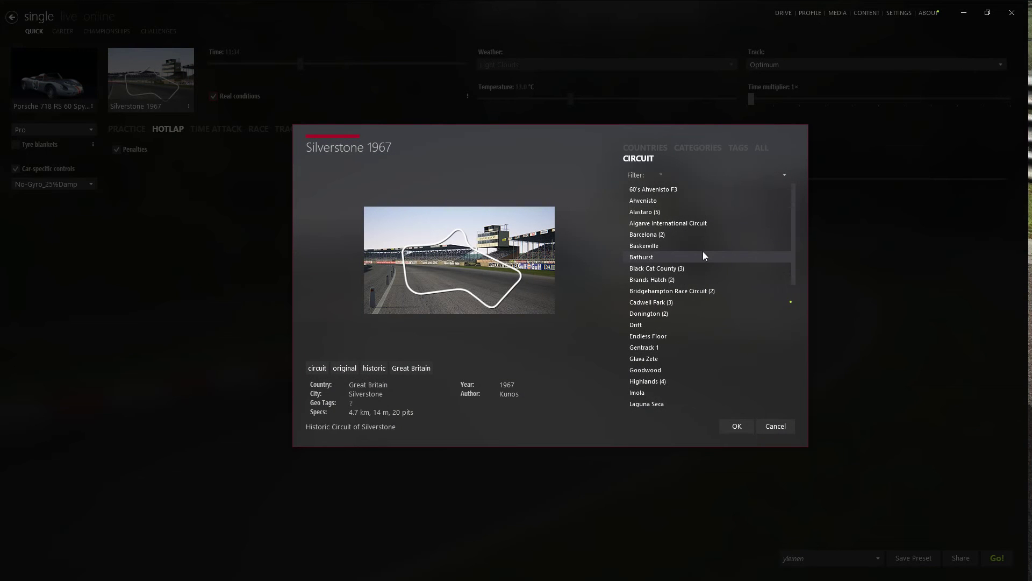
scroll(704, 255, down, 6)
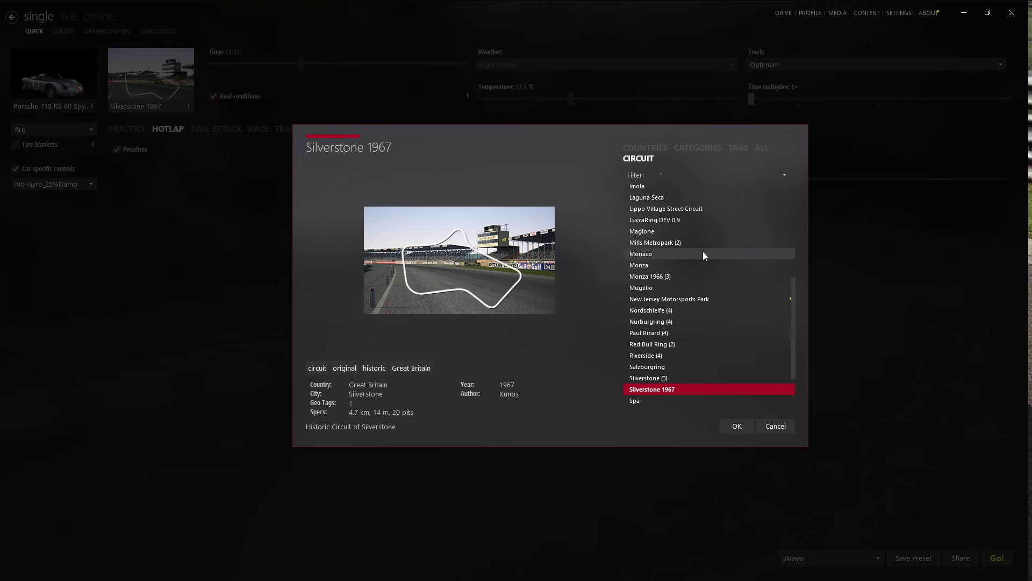
click(645, 357)
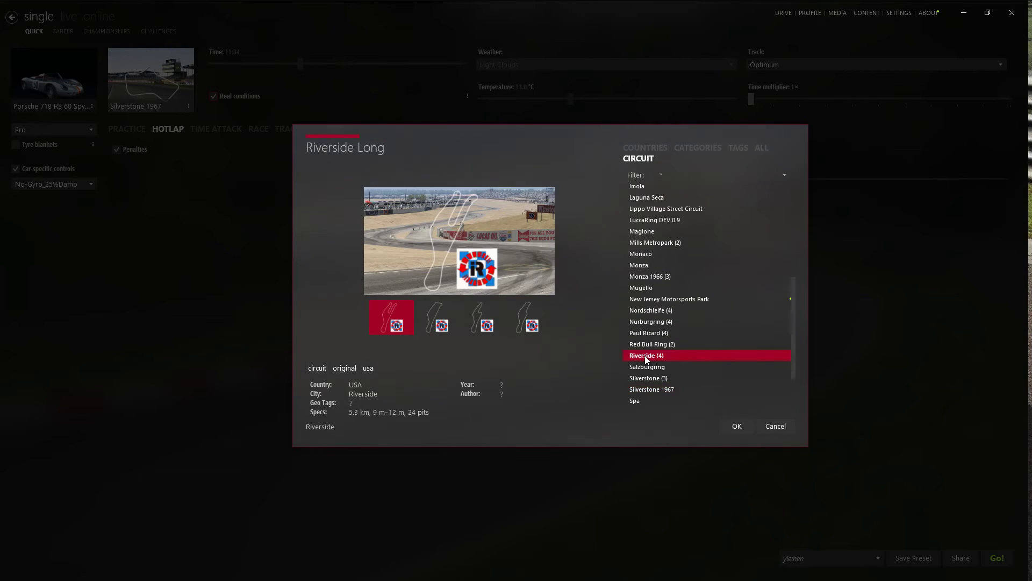
click(737, 427)
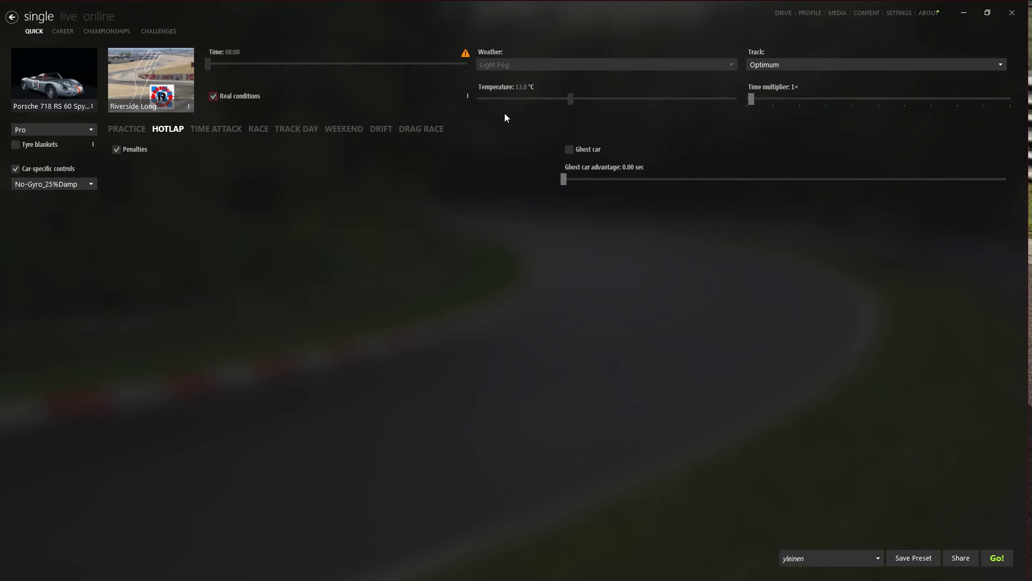
Switch the track from Riverside to Ahvenisto
click(167, 76)
scroll(652, 284, up, 1)
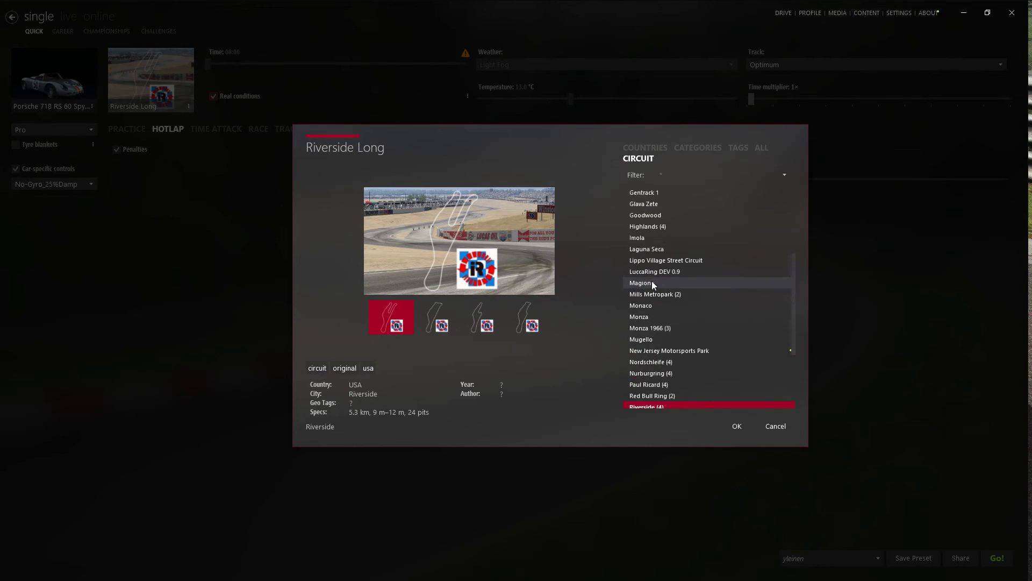
scroll(652, 284, up, 5)
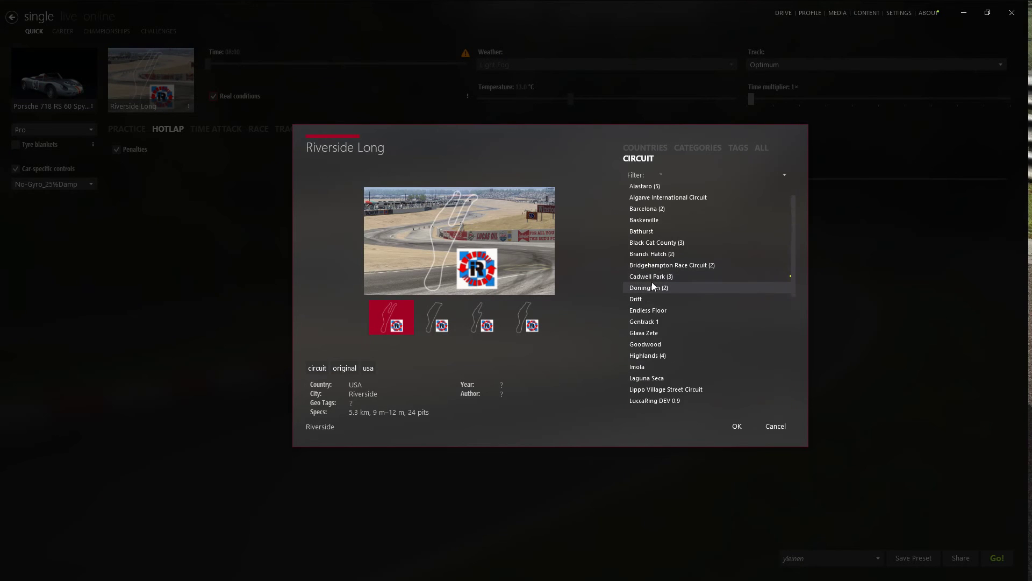
scroll(652, 282, up, 1)
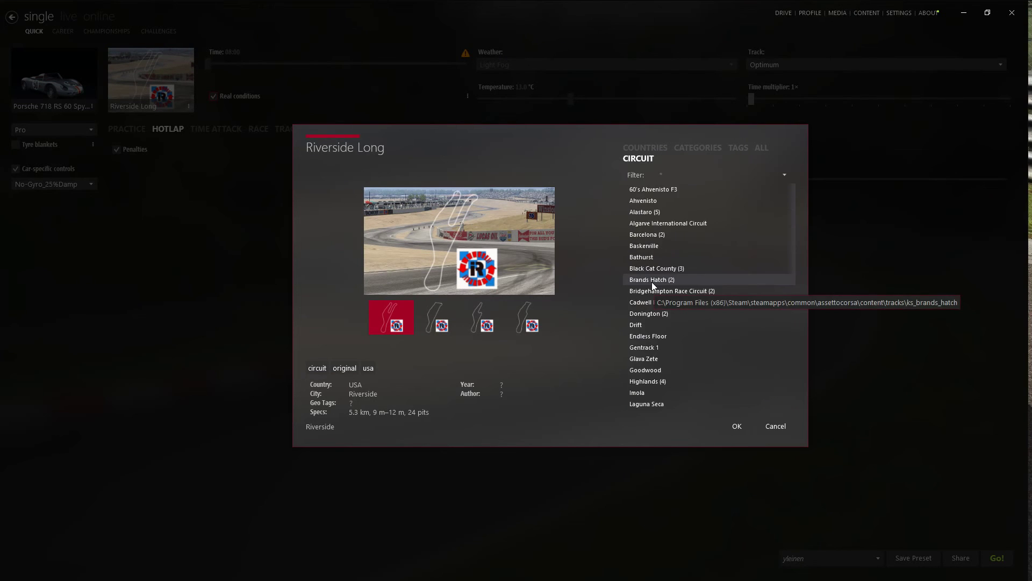
click(645, 205)
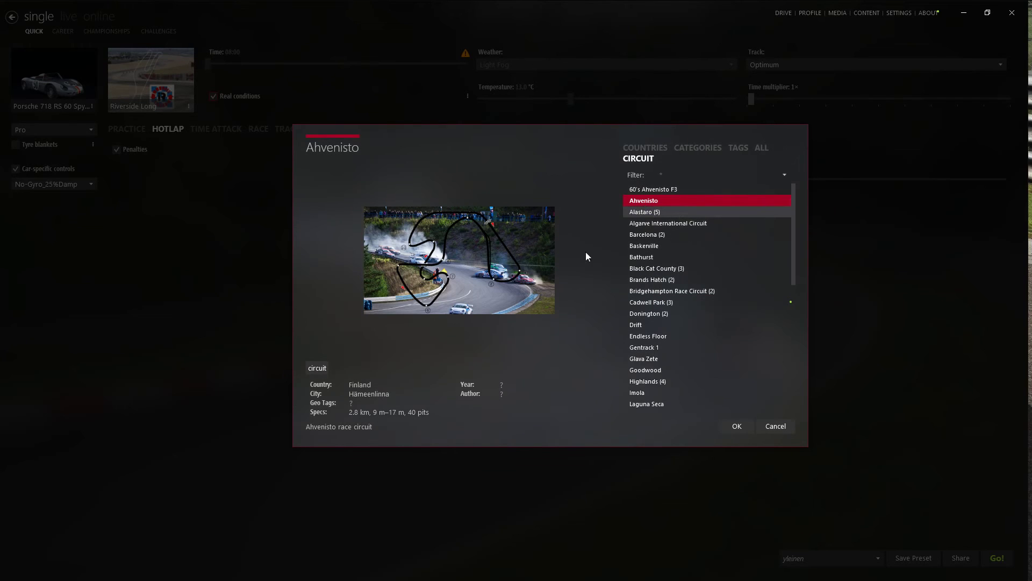
click(737, 427)
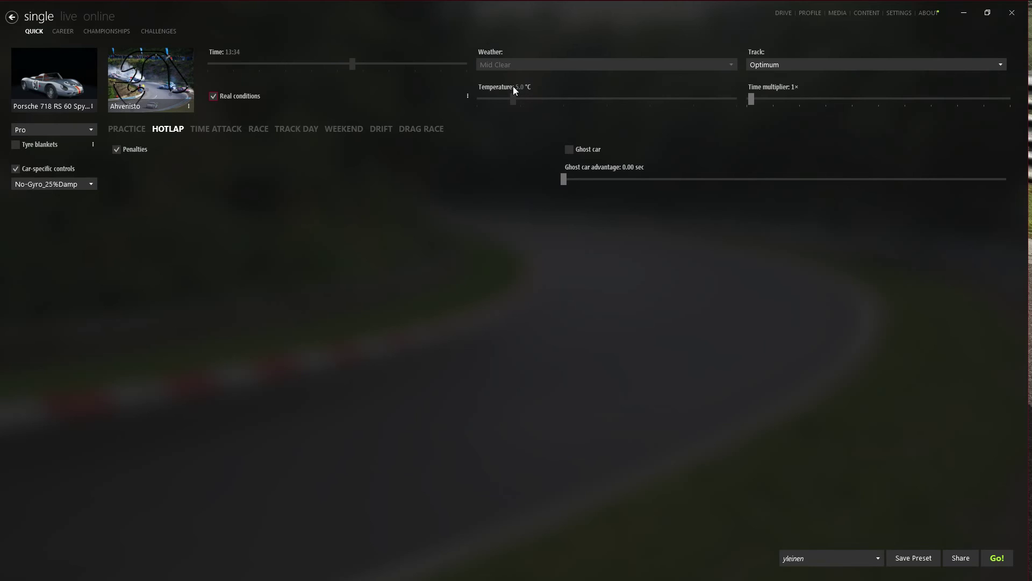
Try the Time Attack, Race, Track Day, Weekend and Drag Race modes, then settle on Practice
mouse_move(520, 87)
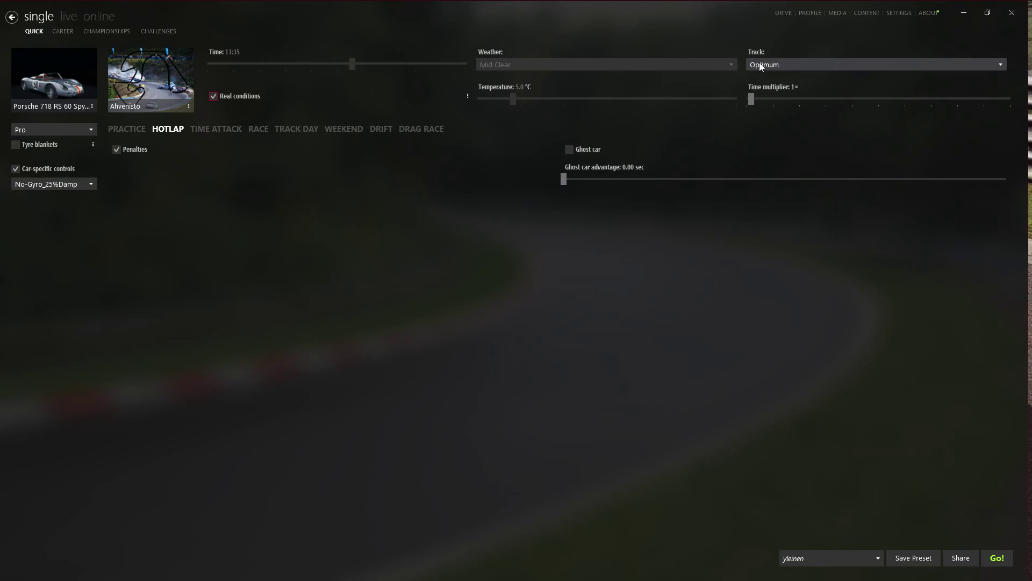
click(237, 130)
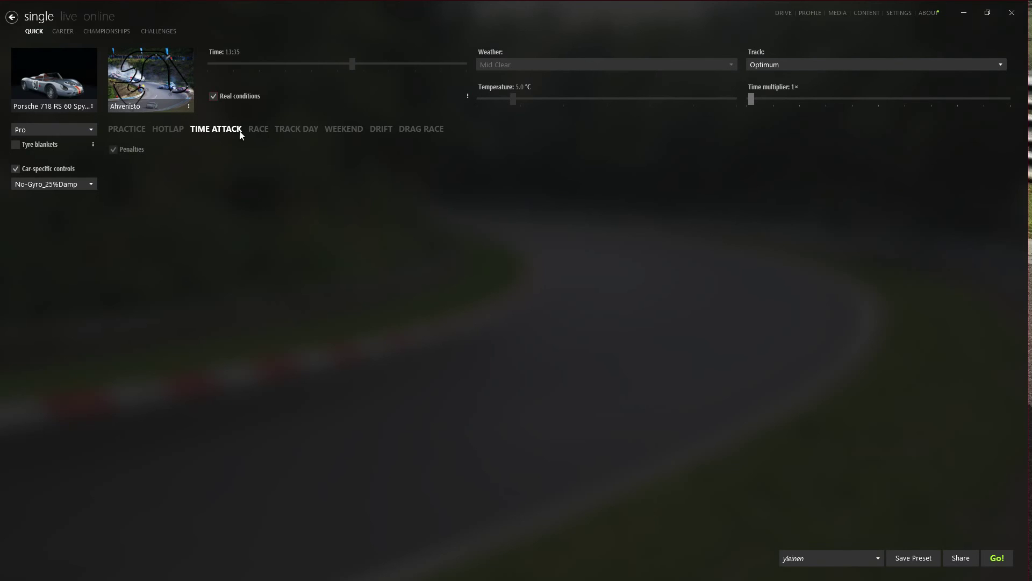
click(257, 130)
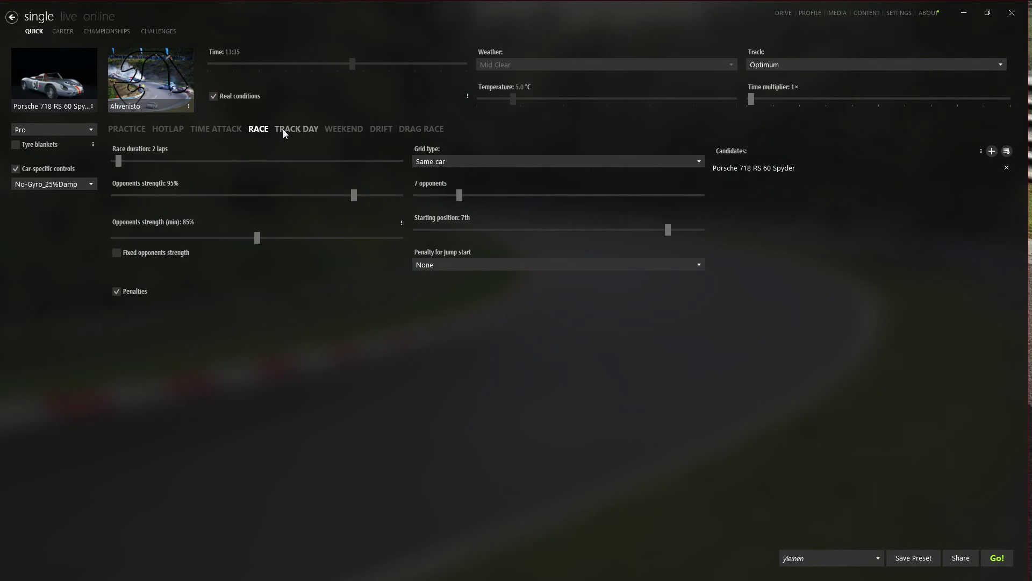
click(285, 129)
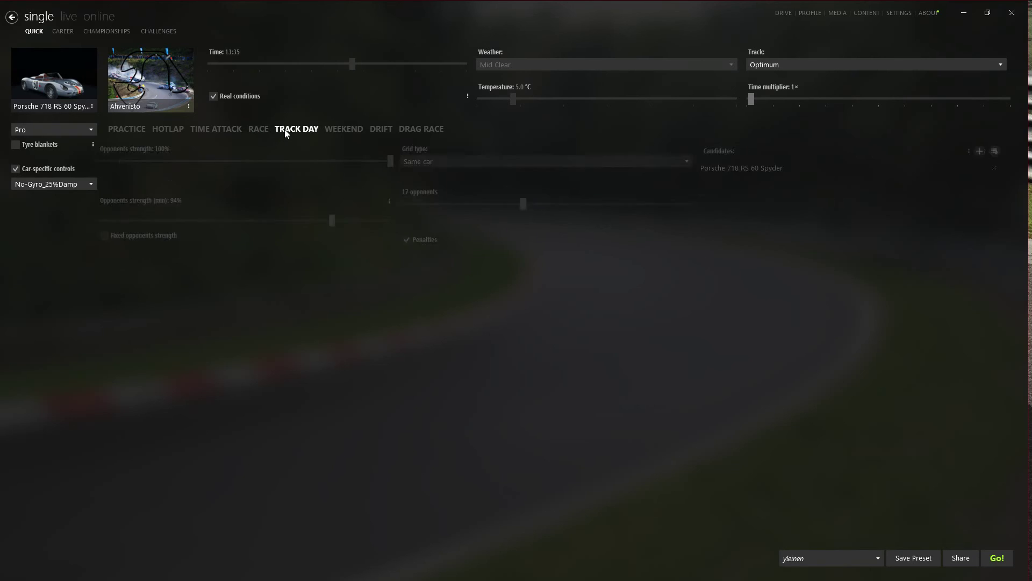
click(338, 129)
click(438, 129)
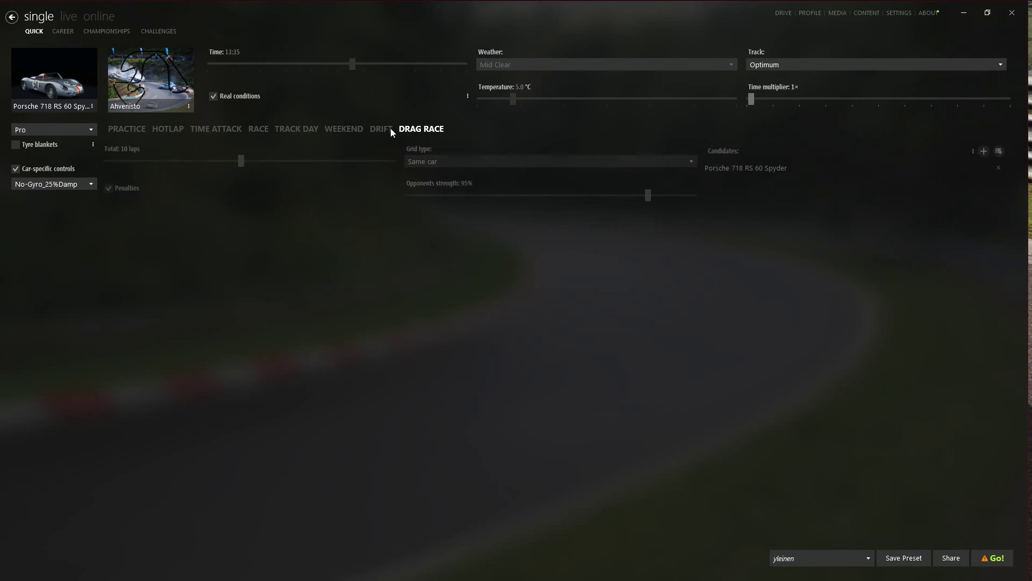
click(139, 130)
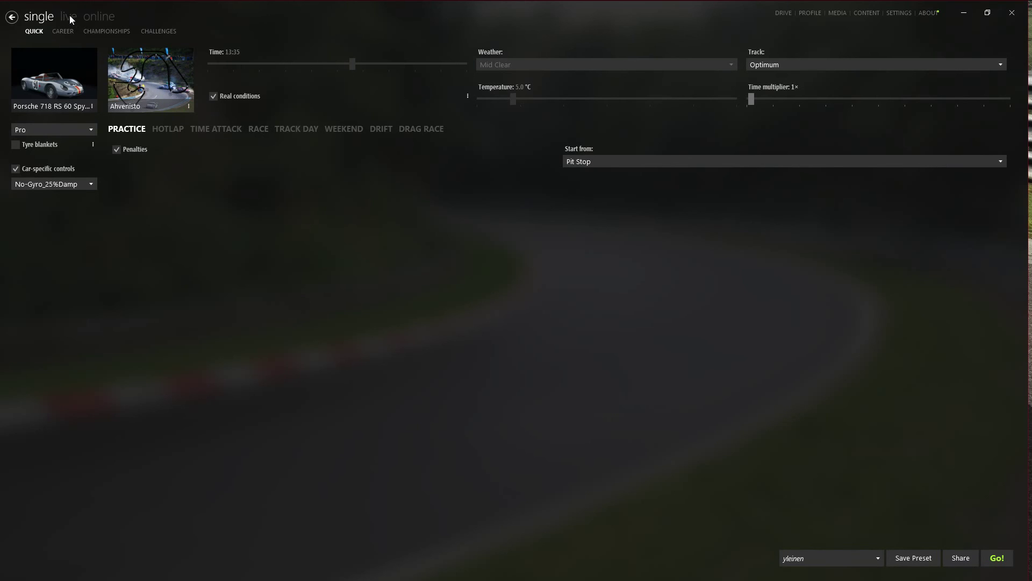
Browse the online server list, then go back to the single-player Quick Practice page at Ahvenisto
click(98, 18)
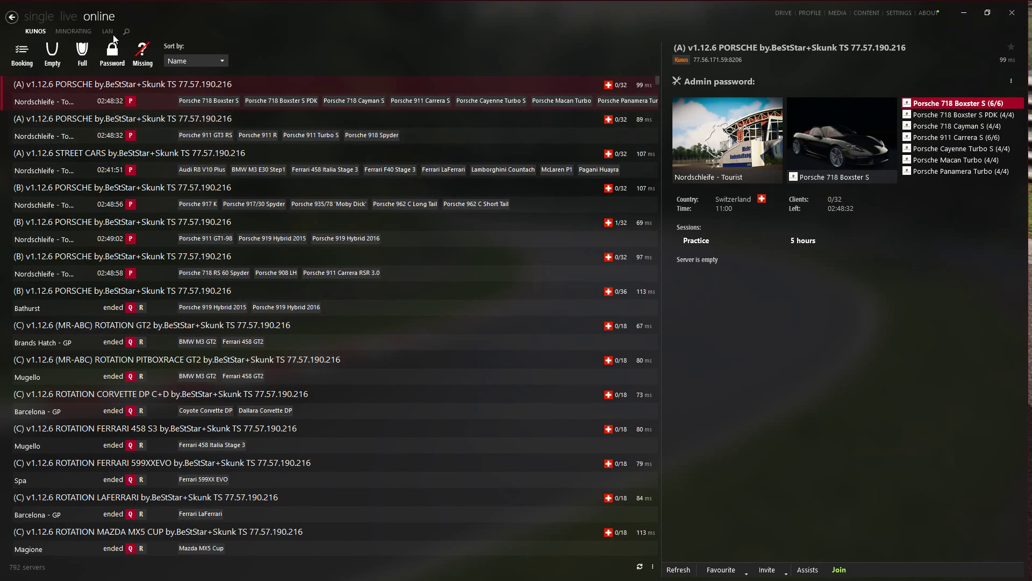
click(12, 17)
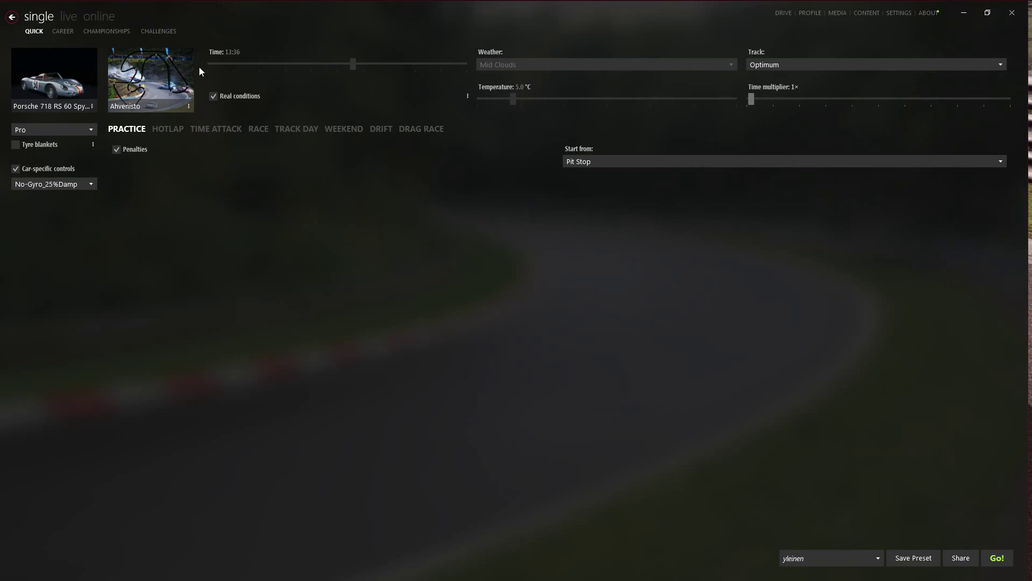
Replace Ahvenisto with the Barcelona - Moto layout as the Practice track
click(181, 75)
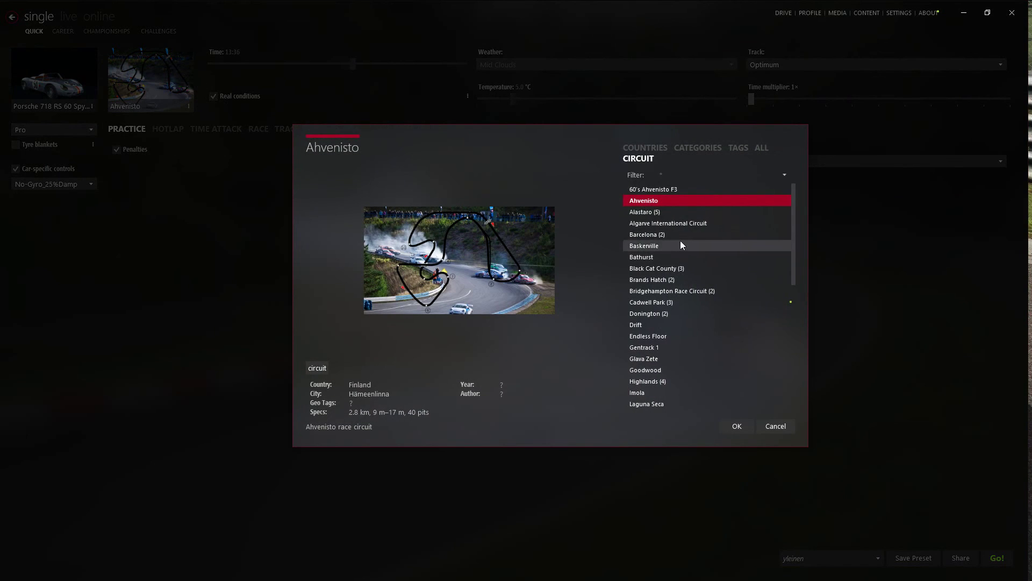
click(665, 234)
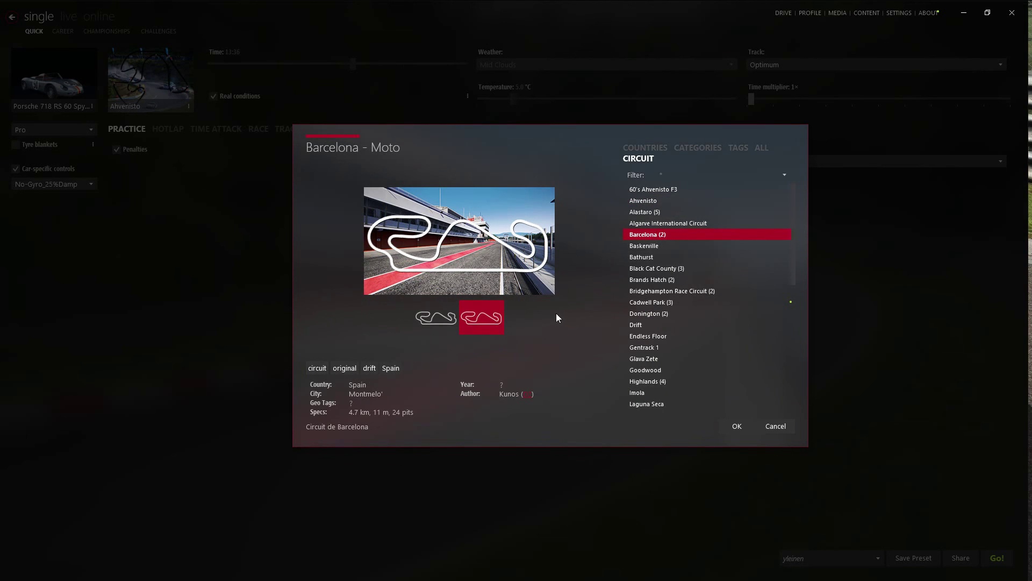
click(740, 426)
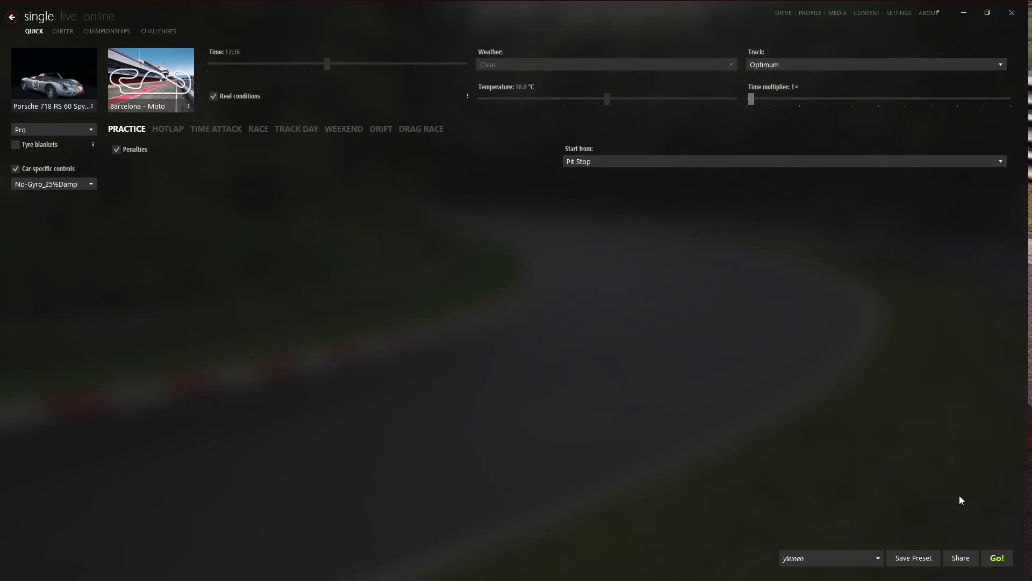
Start the Barcelona - Moto Practice session with the Go! button
click(997, 558)
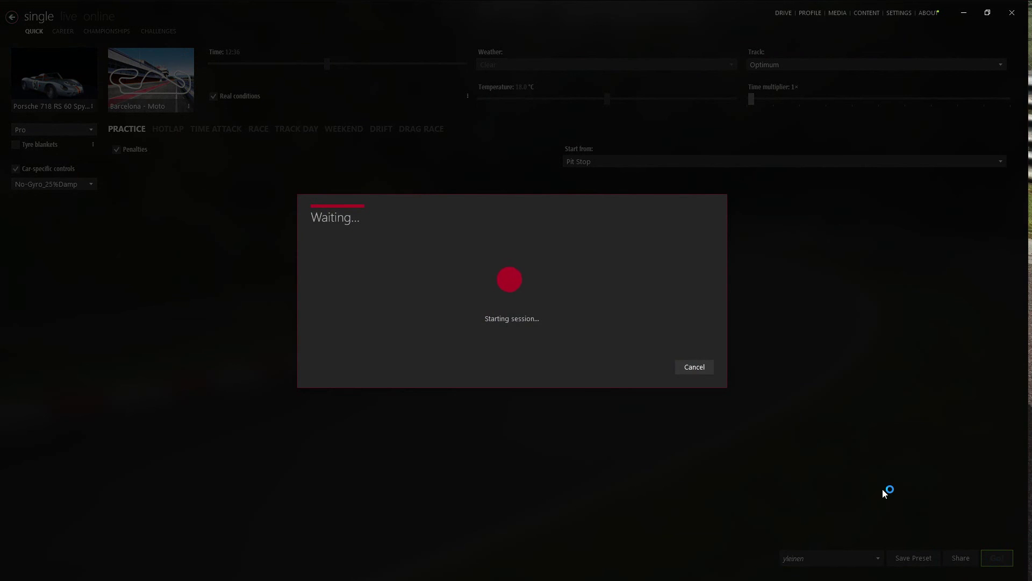